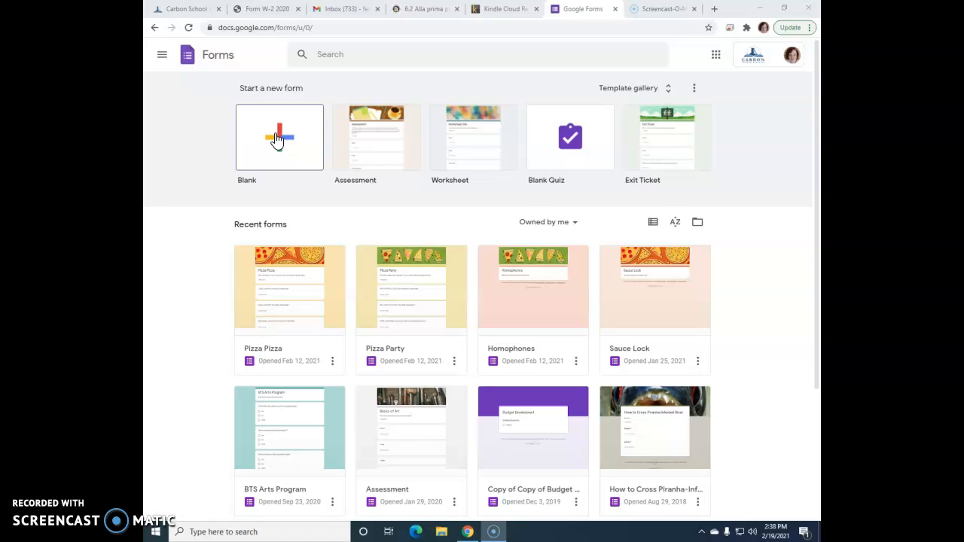
Create a new blank form and title it "Test Test"
click(278, 140)
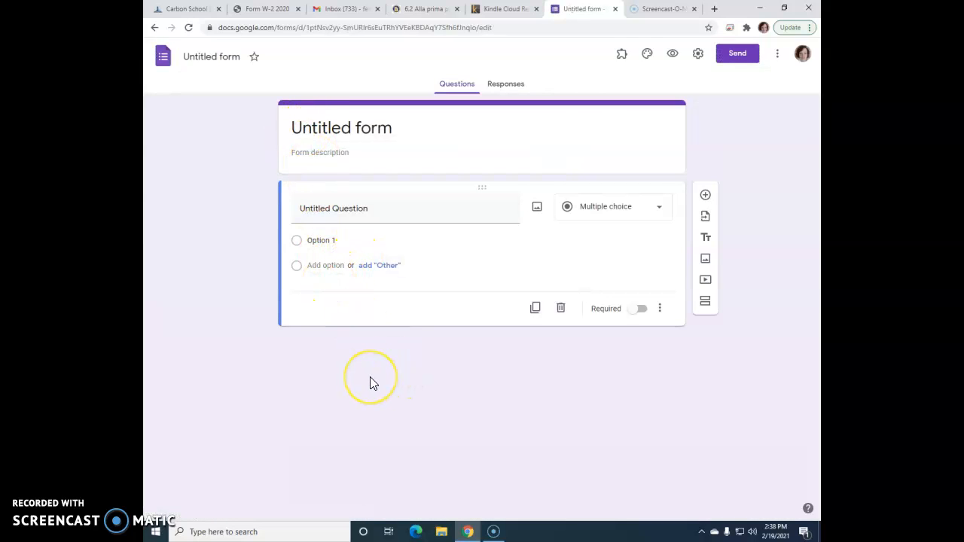
click(349, 128)
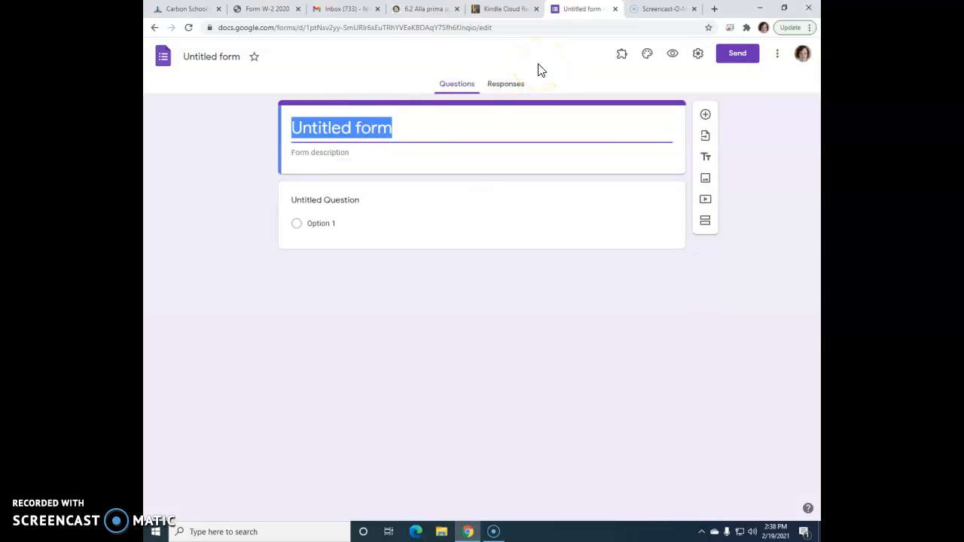
text(Test Test)
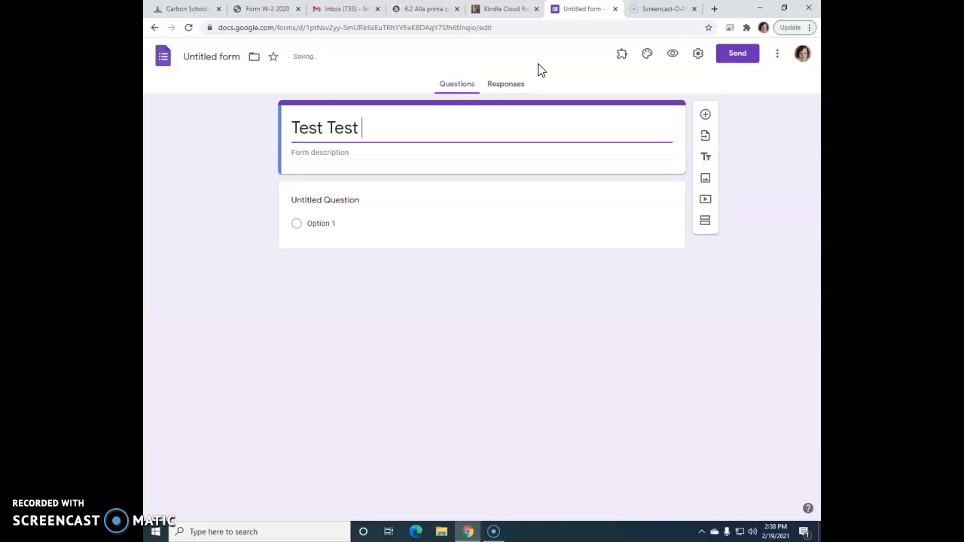
click(384, 275)
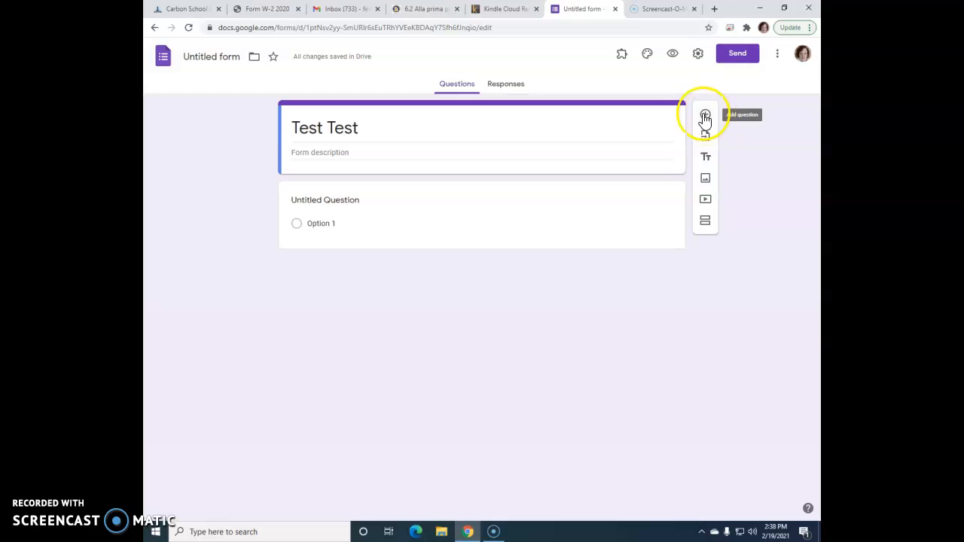
Add a second section titled "1" and name its multiple-choice question "Question"
click(706, 223)
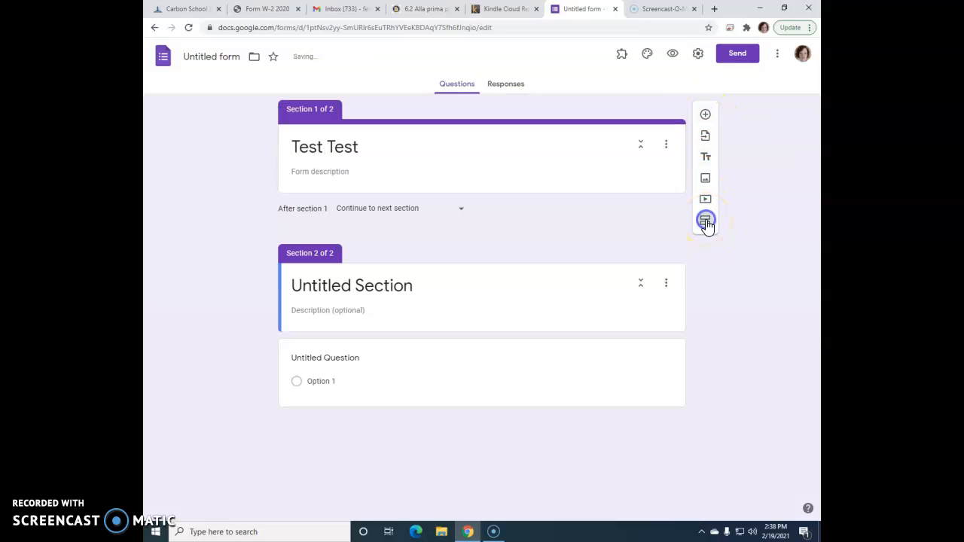
click(345, 287)
text(1)
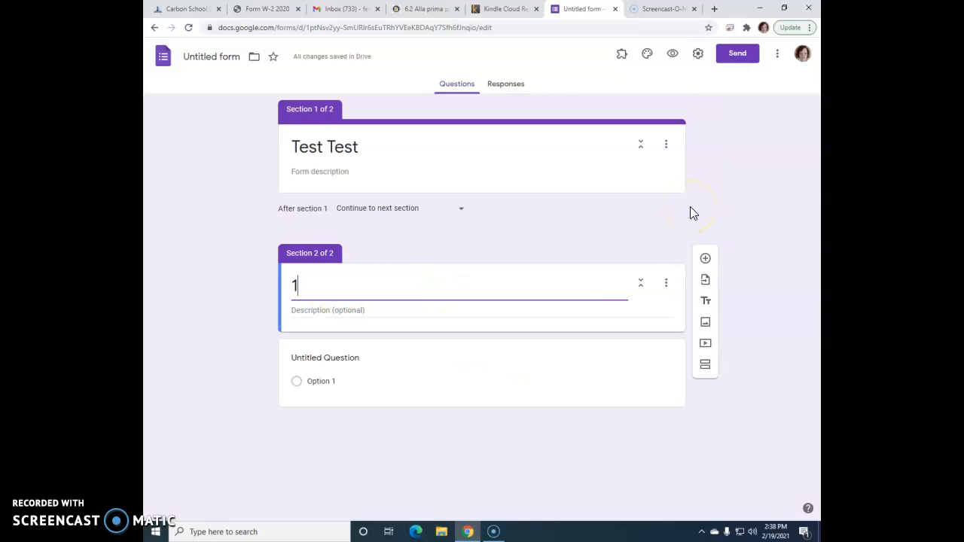
click(645, 239)
click(324, 358)
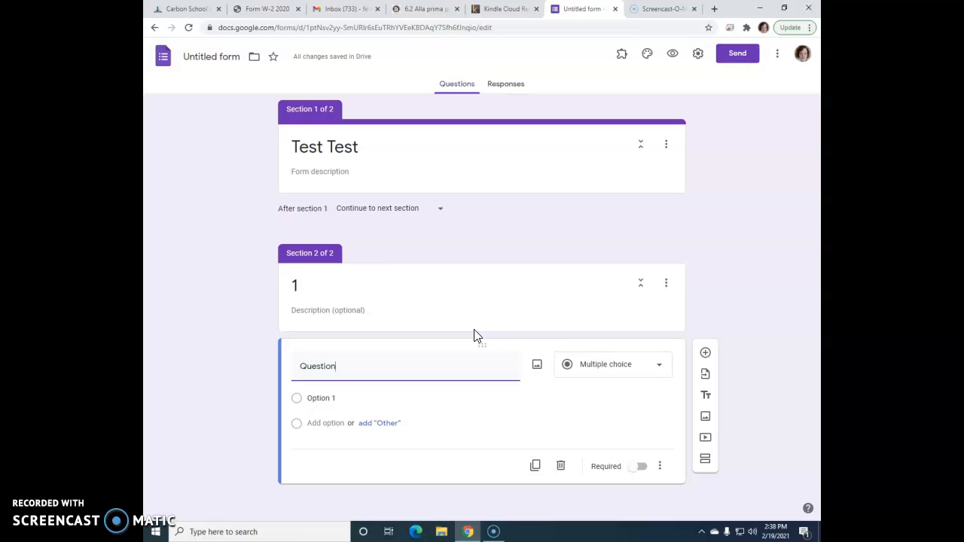
click(425, 468)
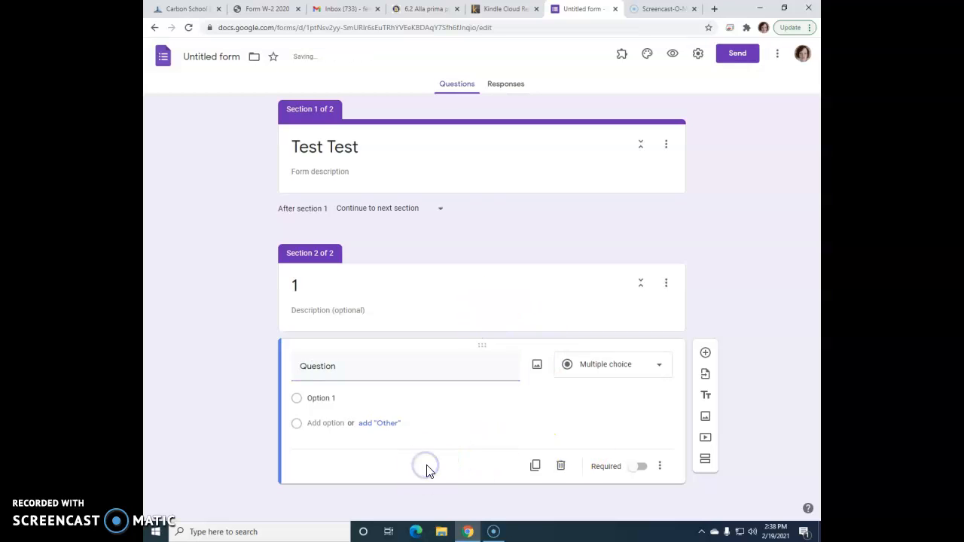
Add a third section after section 2 and title it "2"
click(707, 461)
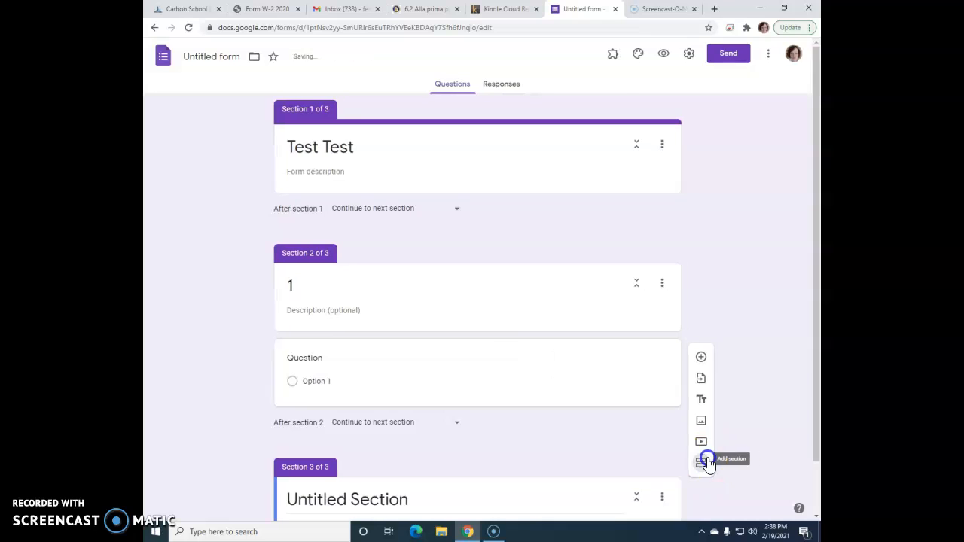
click(308, 436)
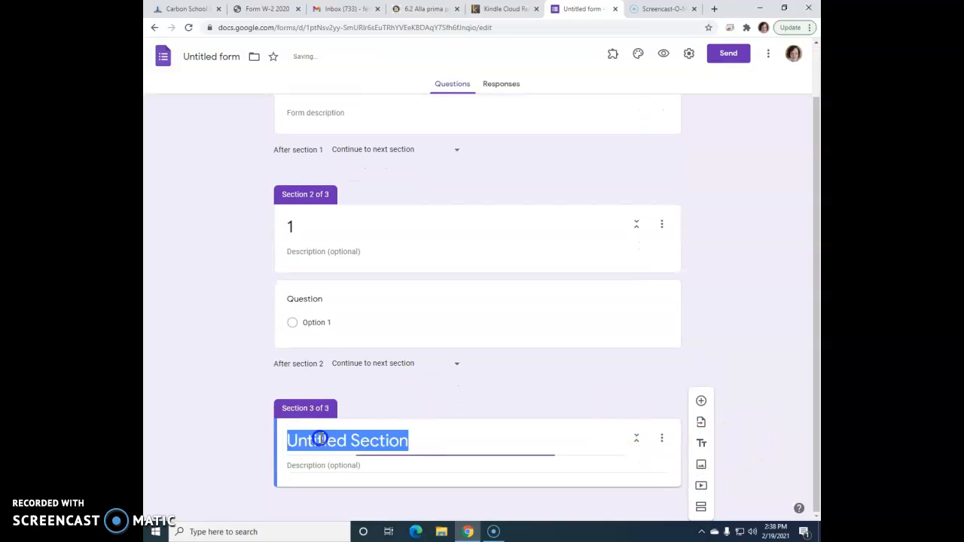
text(2)
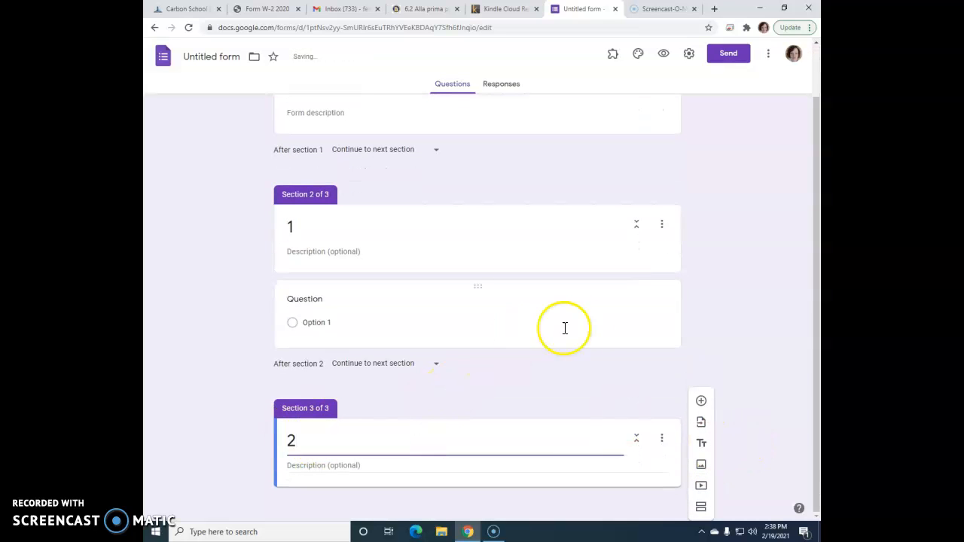
click(722, 407)
Add a multiple-choice question named "Question" to the section titled "2"
click(703, 473)
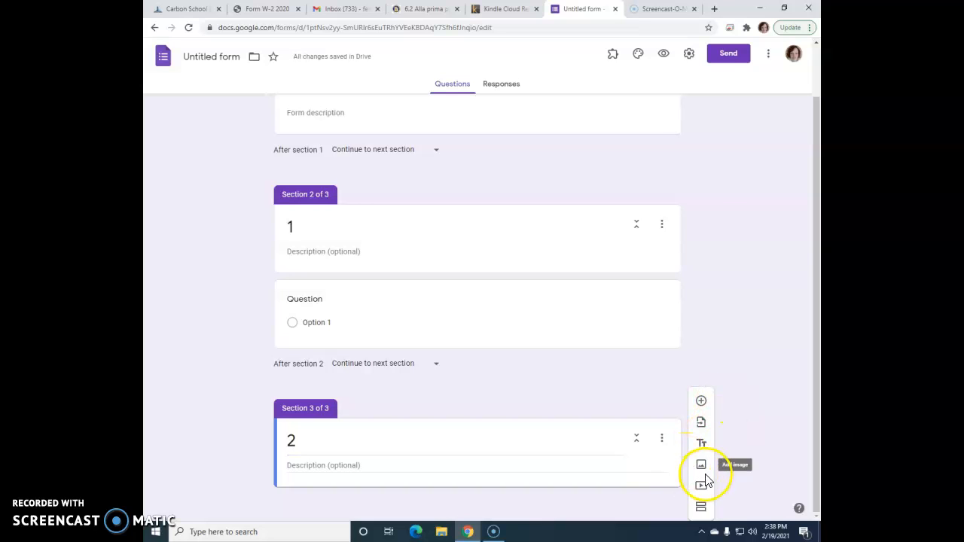
click(701, 401)
click(317, 367)
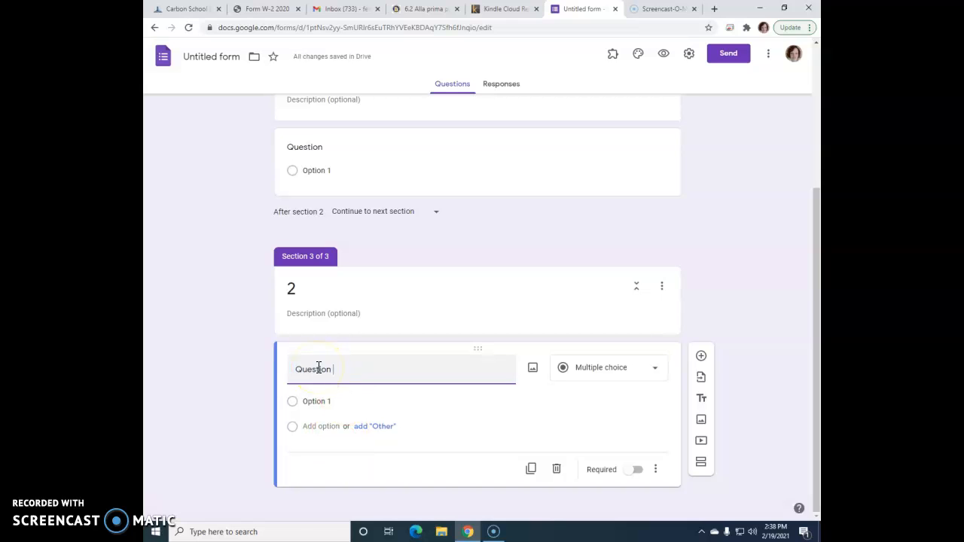
click(341, 444)
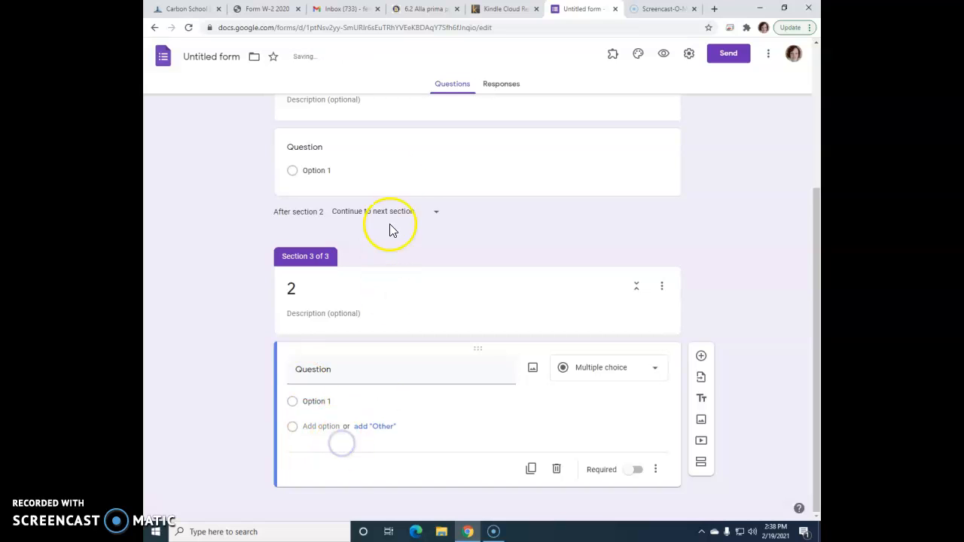
click(414, 226)
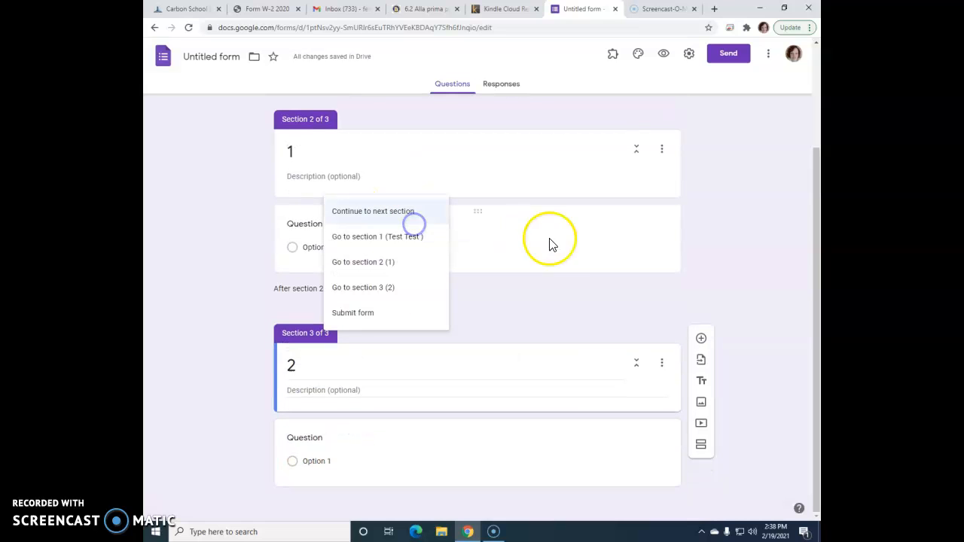
click(695, 220)
scroll(715, 226, up, 3)
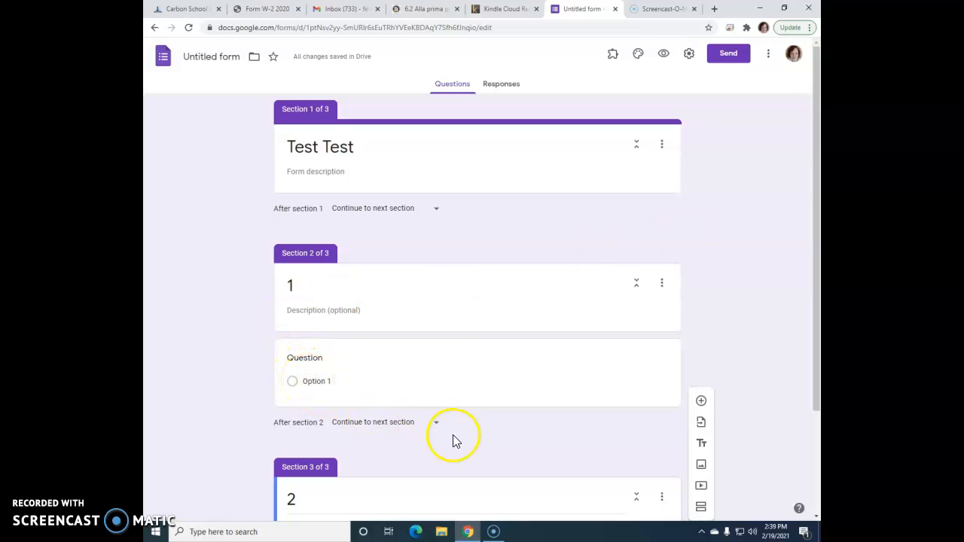
click(725, 154)
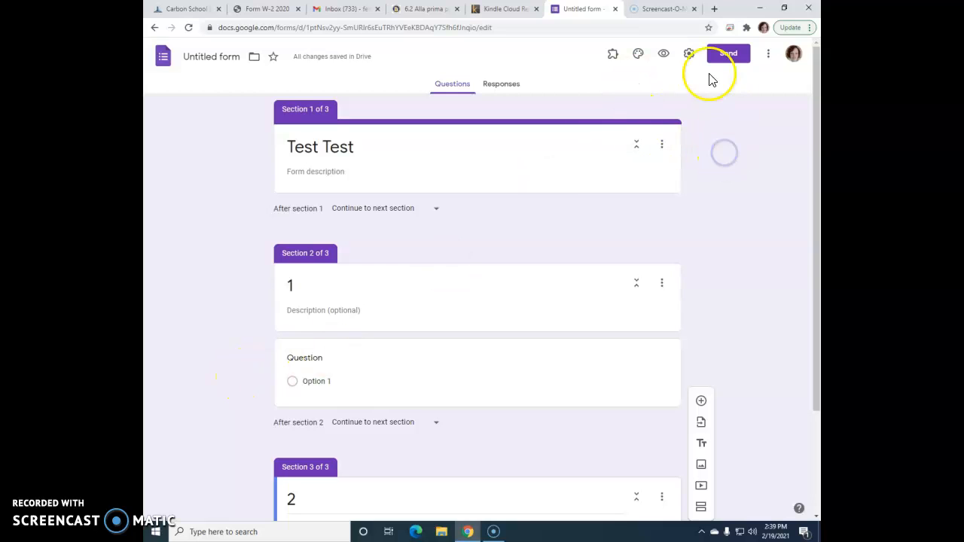
Make the form a quiz in its settings and save the change
click(689, 54)
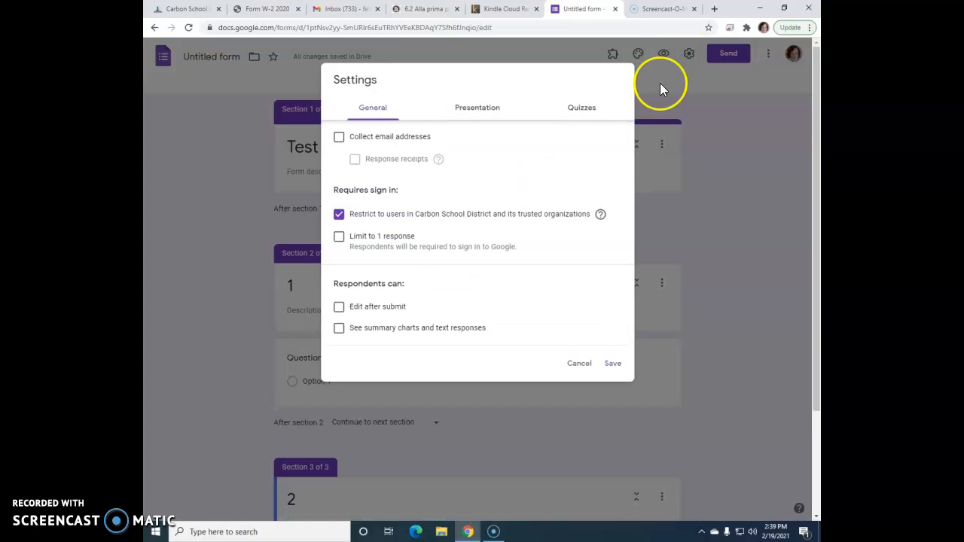
click(578, 109)
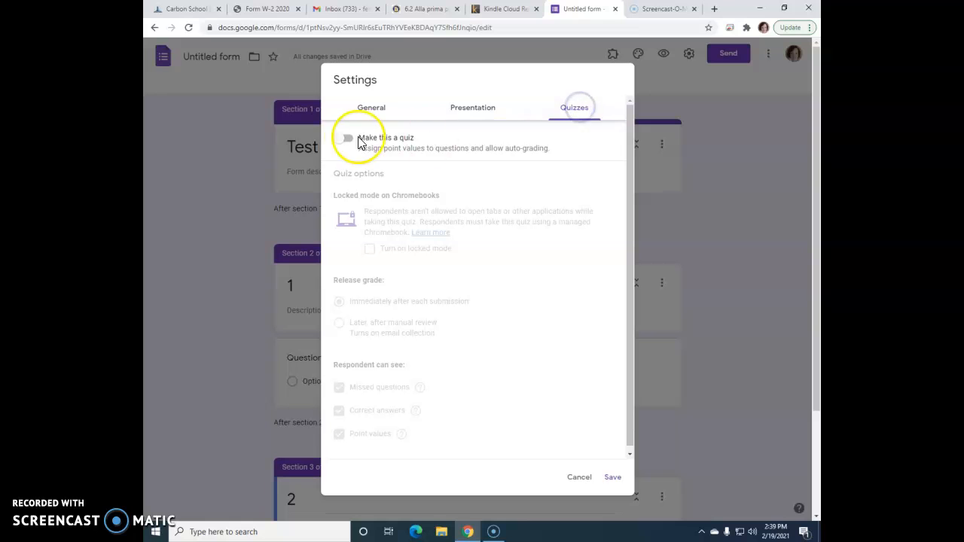
click(346, 139)
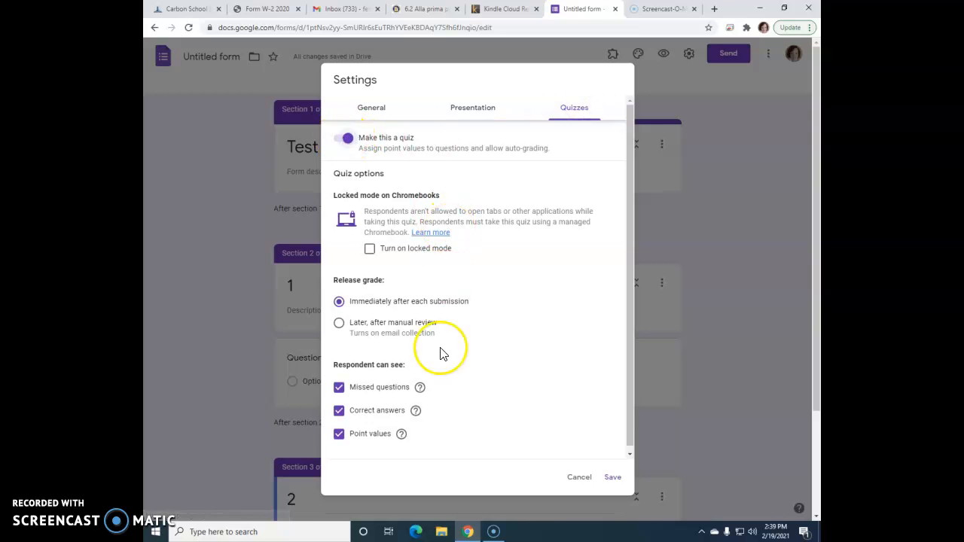
click(611, 477)
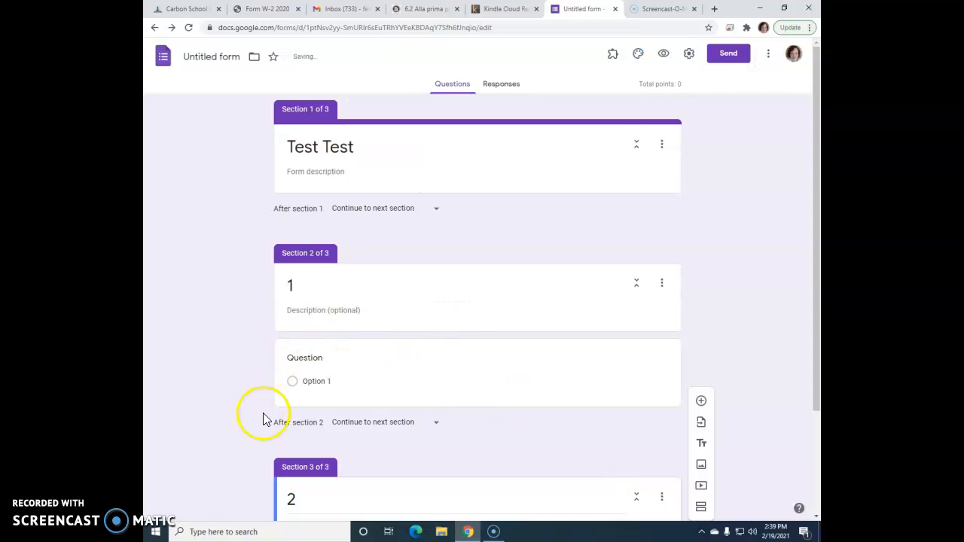
Stop respondents from seeing correct answers and point values in the quiz settings, and save
click(688, 55)
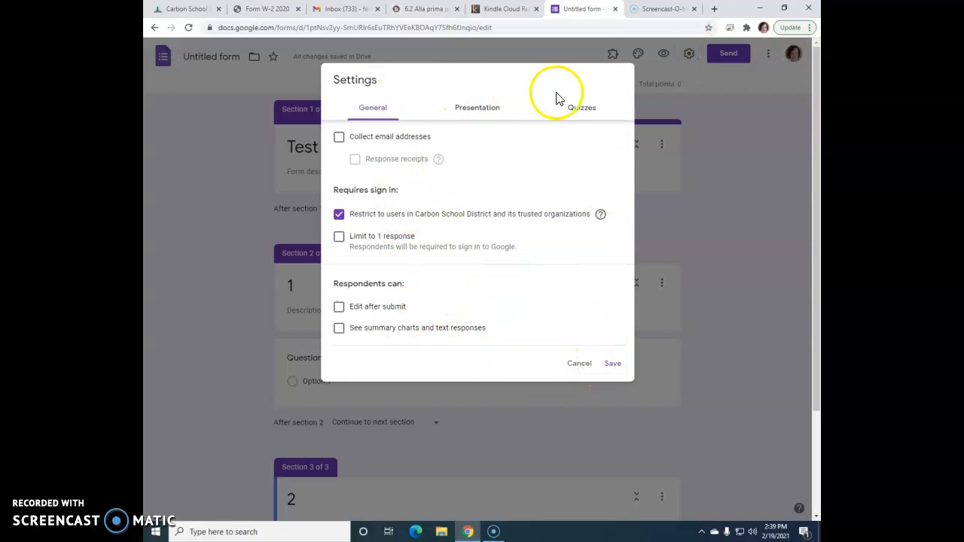
click(574, 107)
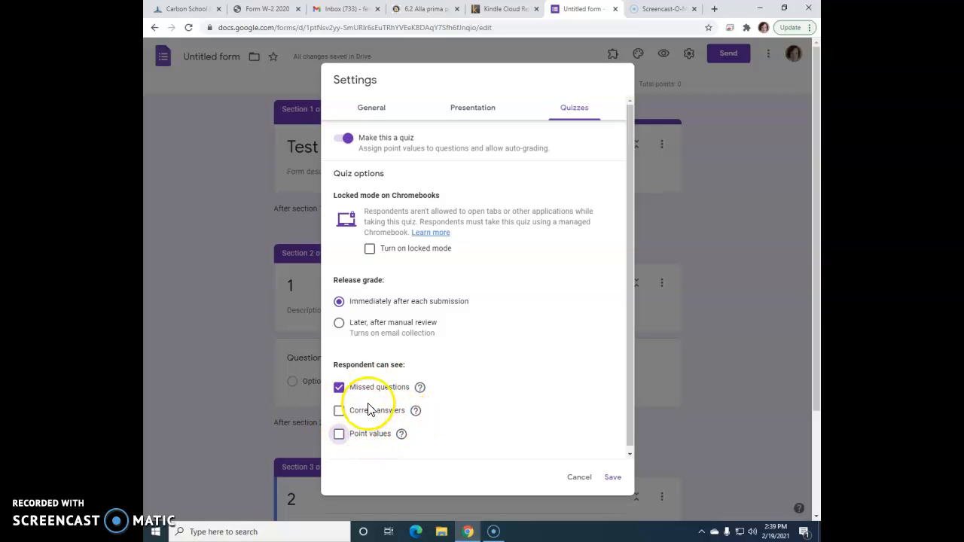
click(613, 479)
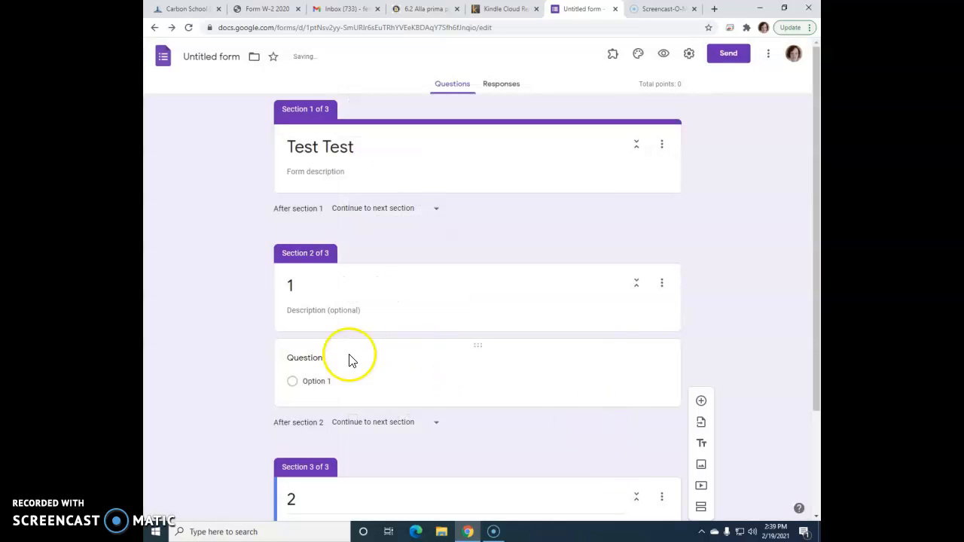
Mark Option 1 as the correct answer in the answer key of the question in section "1"
scroll(723, 356, down, 1)
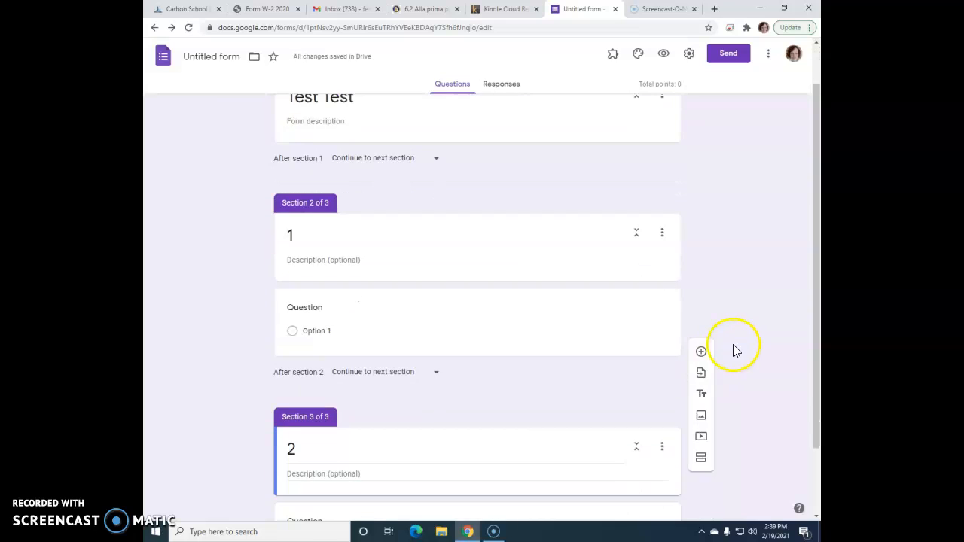
click(295, 334)
click(315, 413)
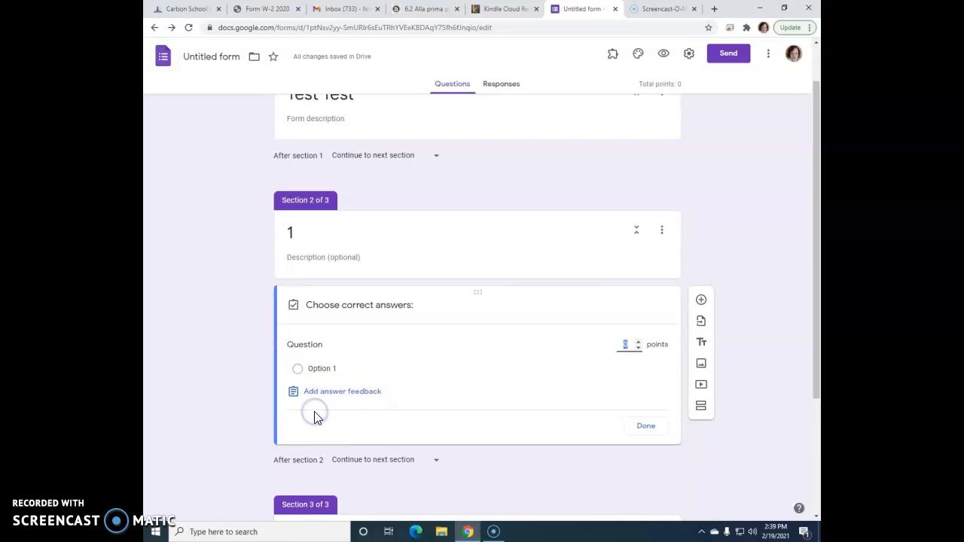
click(299, 372)
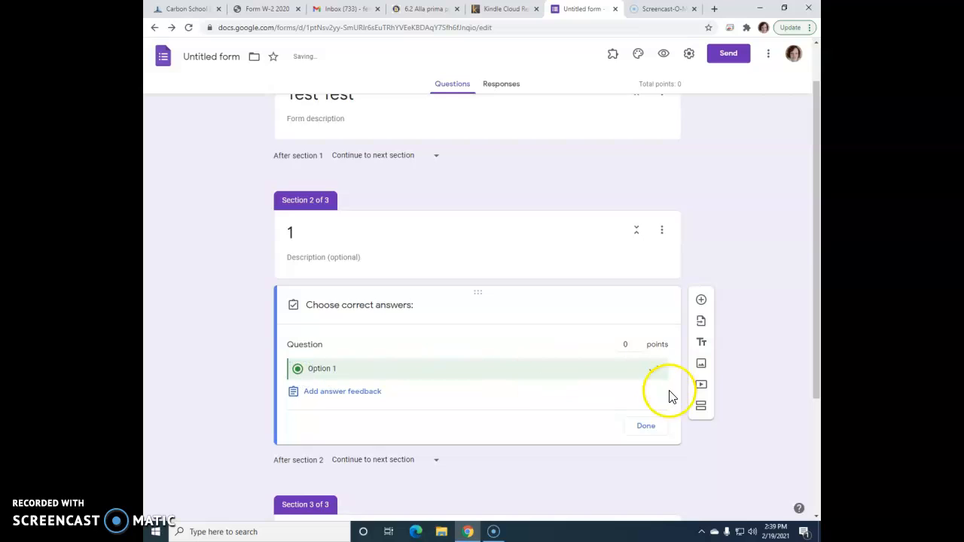
click(640, 426)
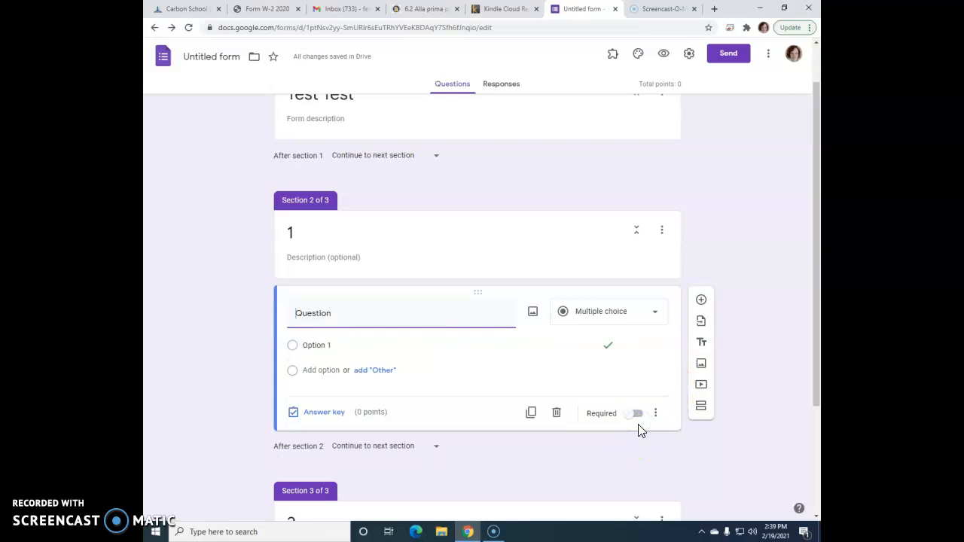
Make the question in section "1" required and have it go to a section based on the answer
click(635, 416)
click(656, 413)
scroll(738, 372, down, 2)
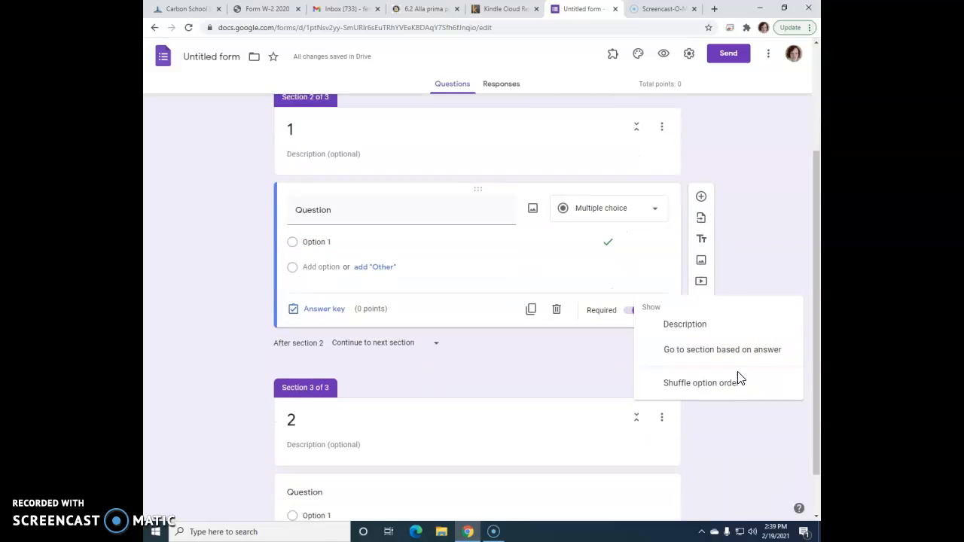
click(691, 348)
Set the navigation after section 2 to "Go to section 3 (2)"
scroll(542, 445, down, 2)
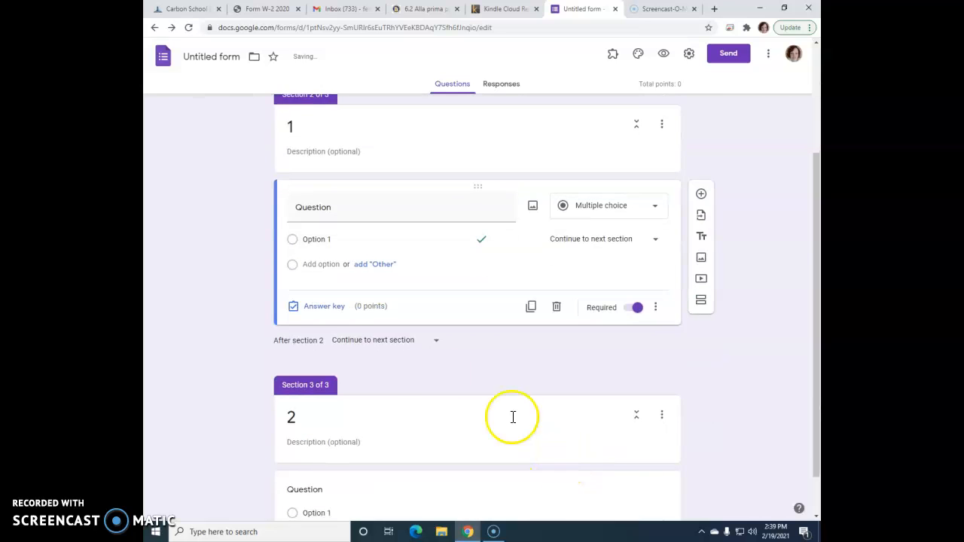
click(377, 342)
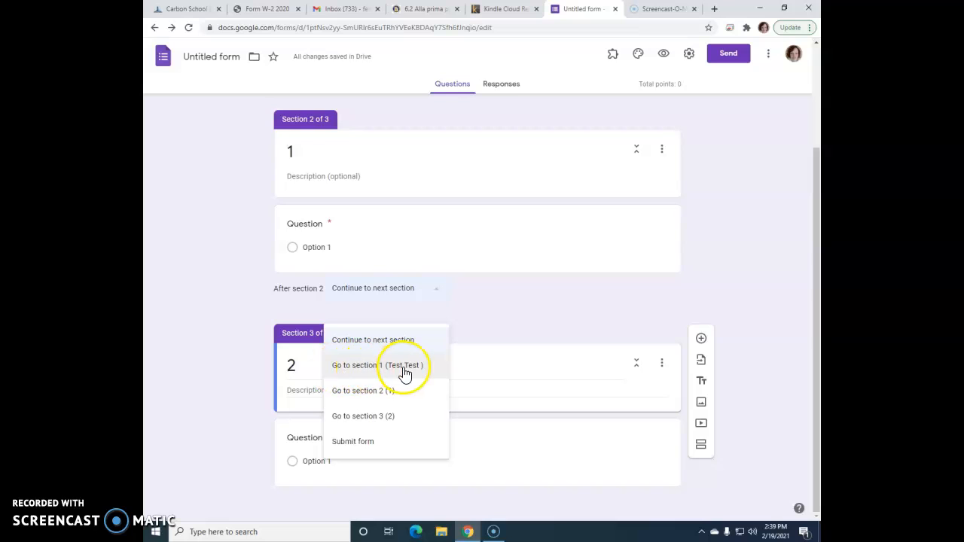
click(361, 419)
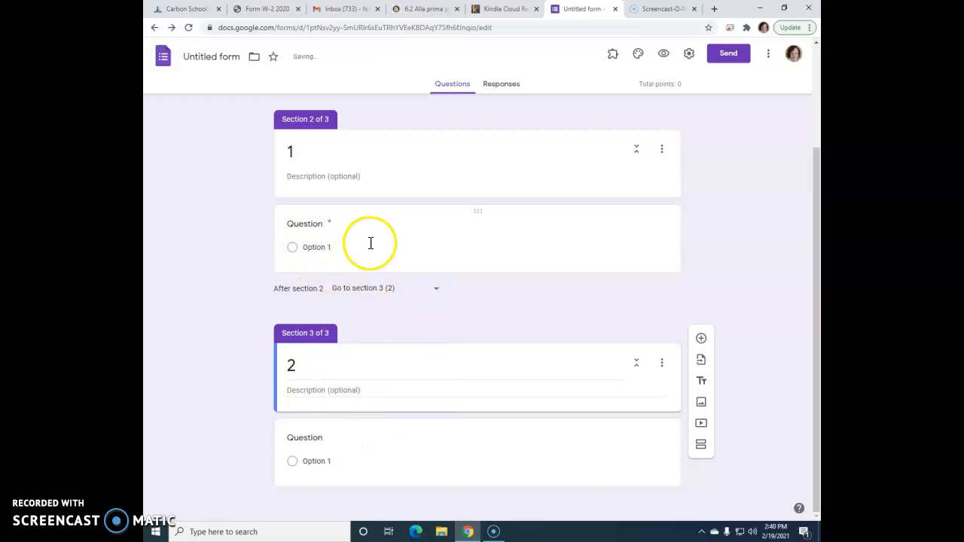
Add an "Other" option to the question in section "1" and set it to go to section 2 (1)
click(315, 241)
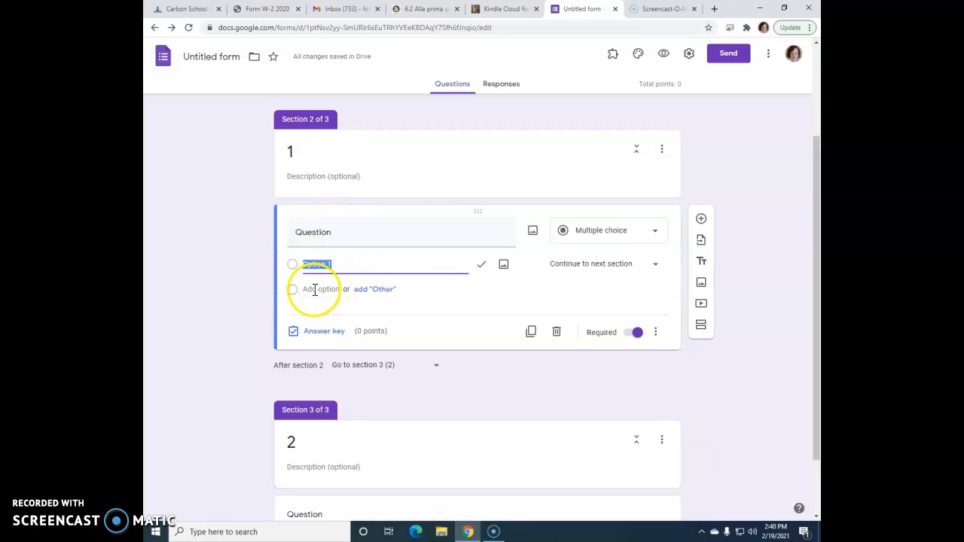
click(376, 290)
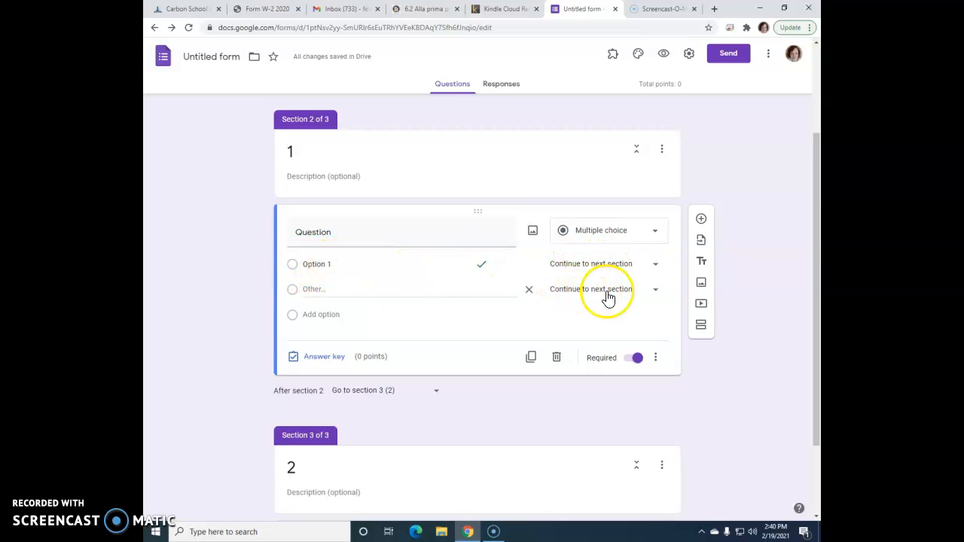
click(657, 293)
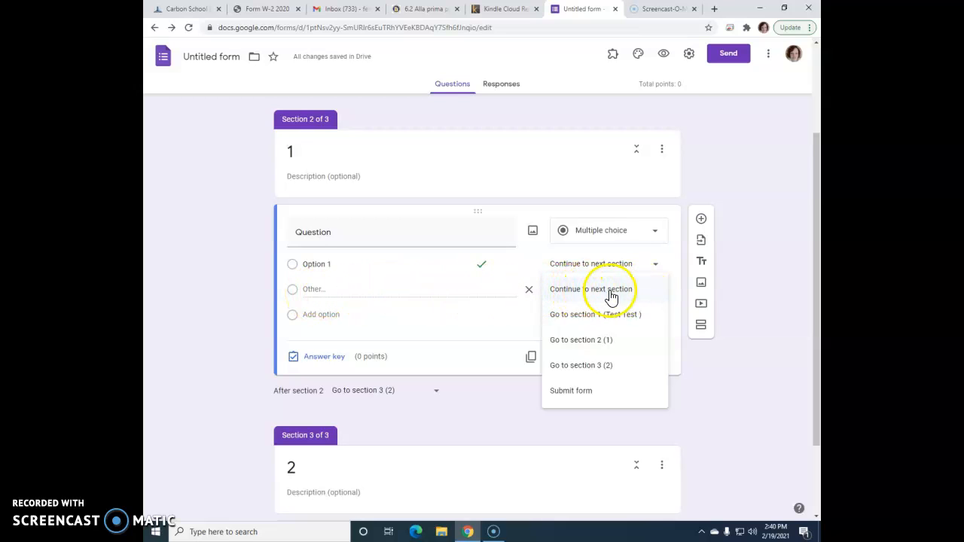
click(591, 342)
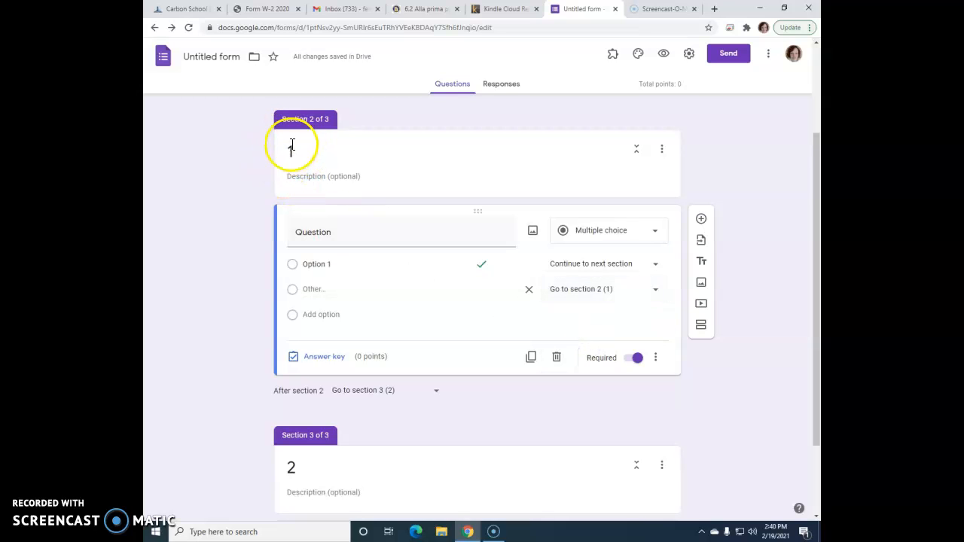
Return to the list of recent forms and open the Sauce Lock form
scroll(256, 195, up, 2)
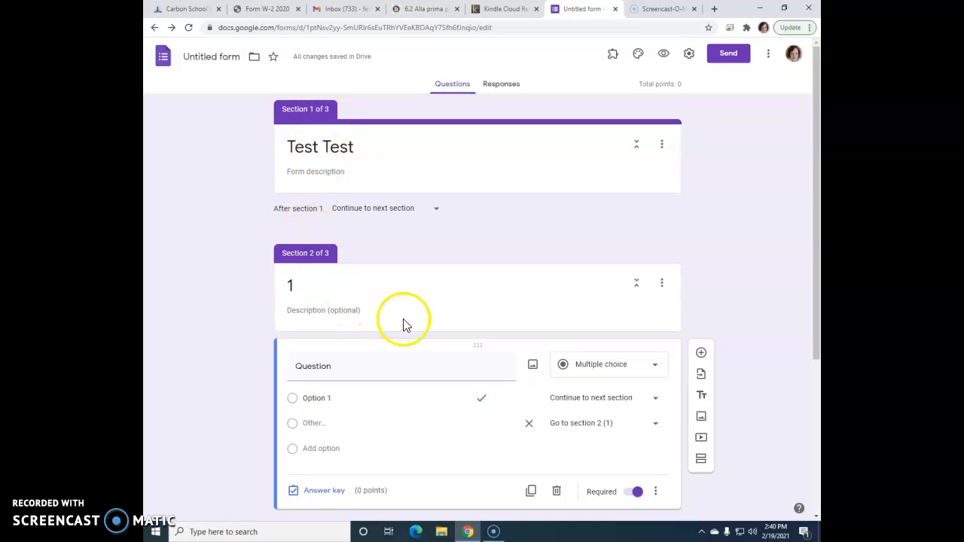
scroll(716, 494, down, 2)
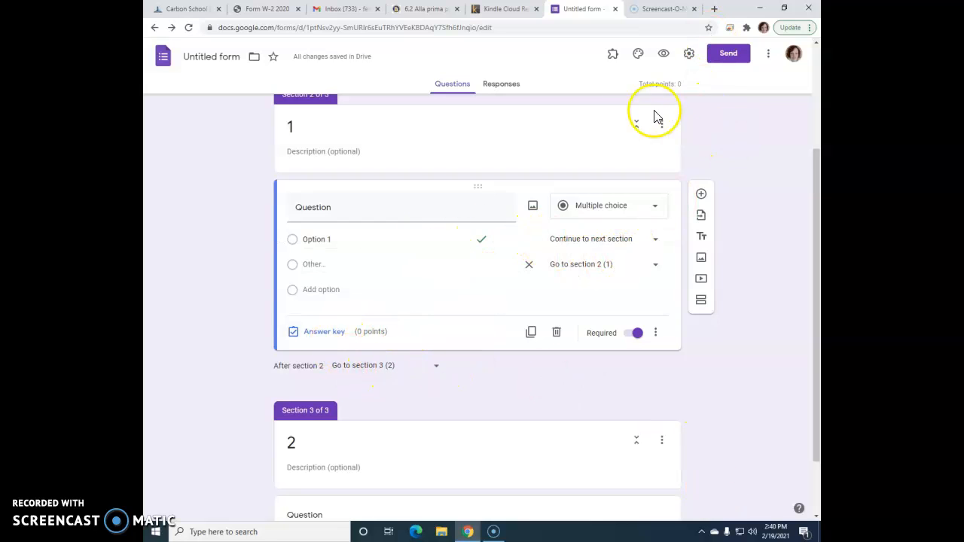
scroll(732, 154, up, 2)
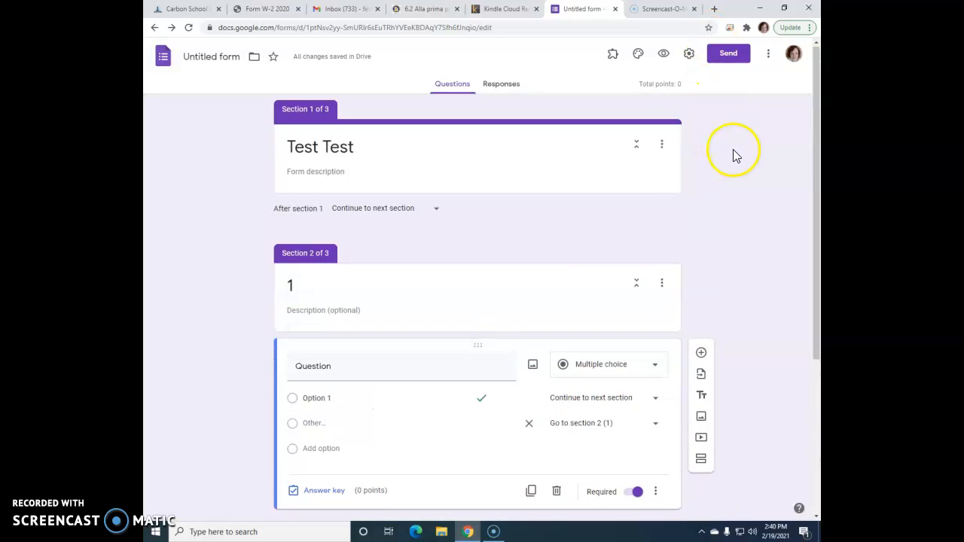
click(163, 58)
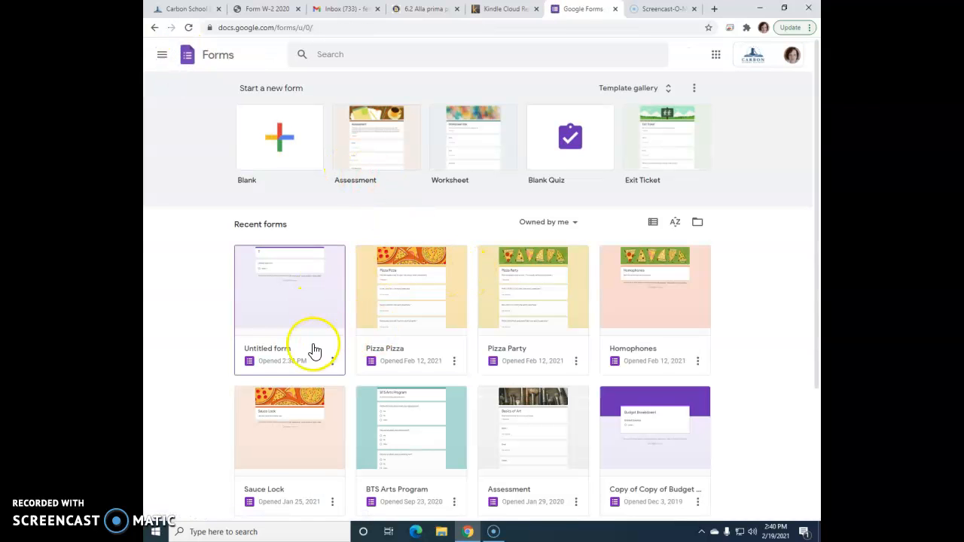
click(286, 458)
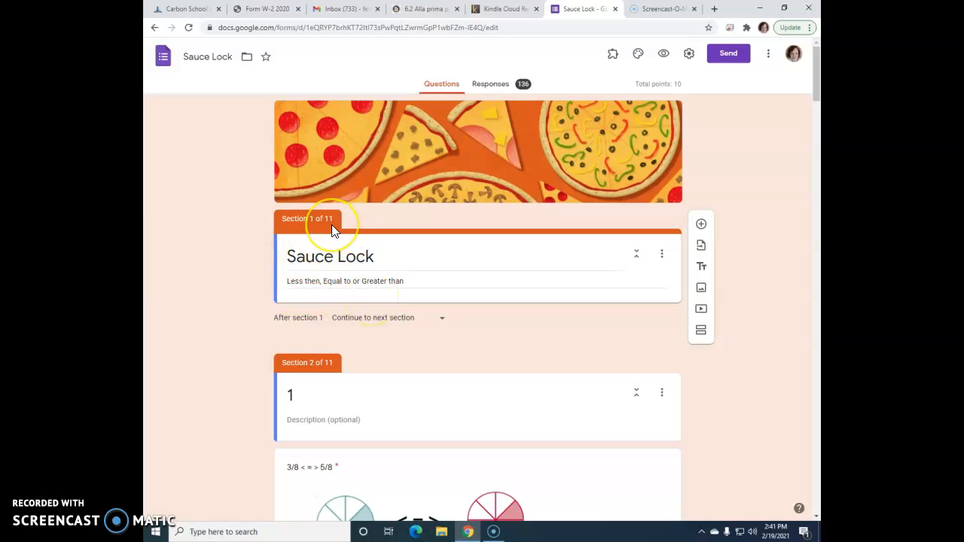
Set the "=" and ">" answers of the 3/8 < = > 5/8 question to go to section 2 (1)
scroll(693, 387, down, 2)
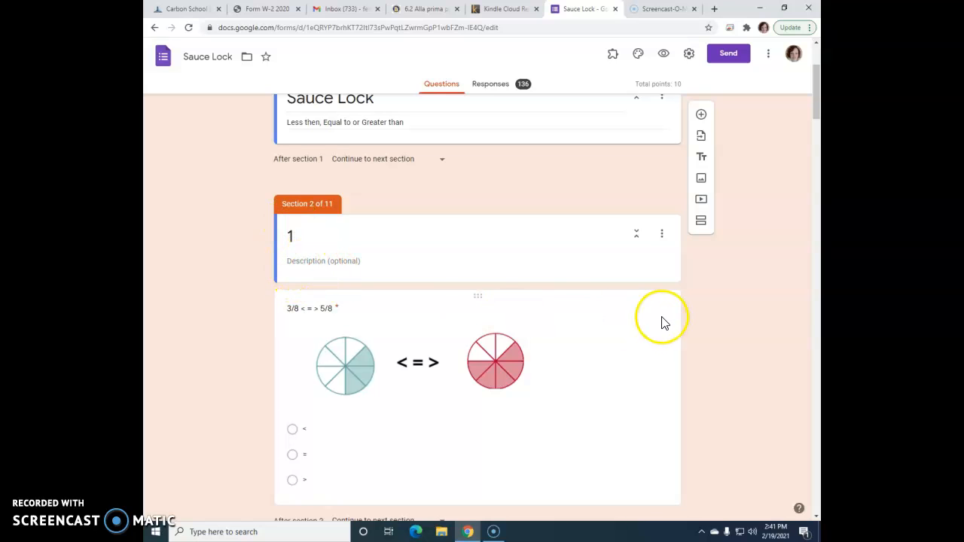
scroll(663, 318, down, 3)
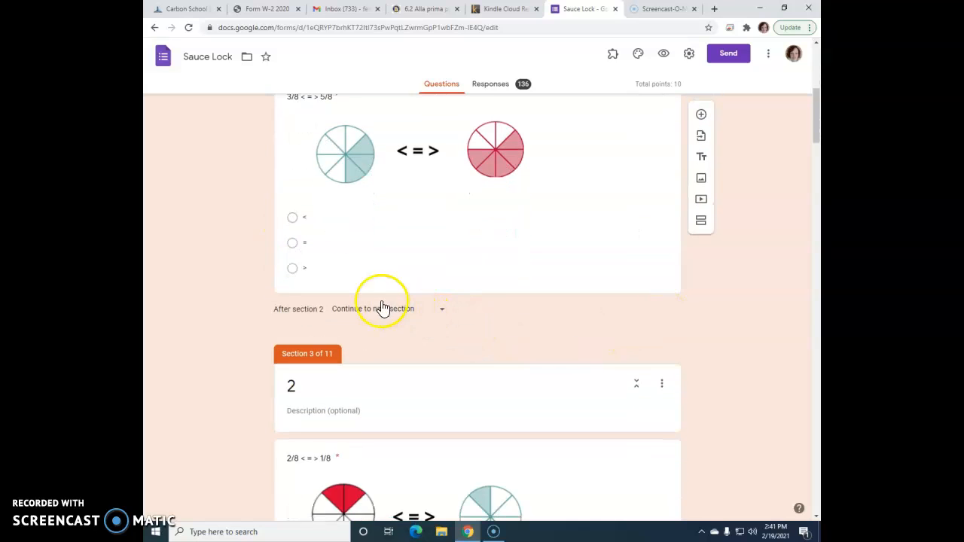
scroll(572, 264, up, 1)
click(447, 322)
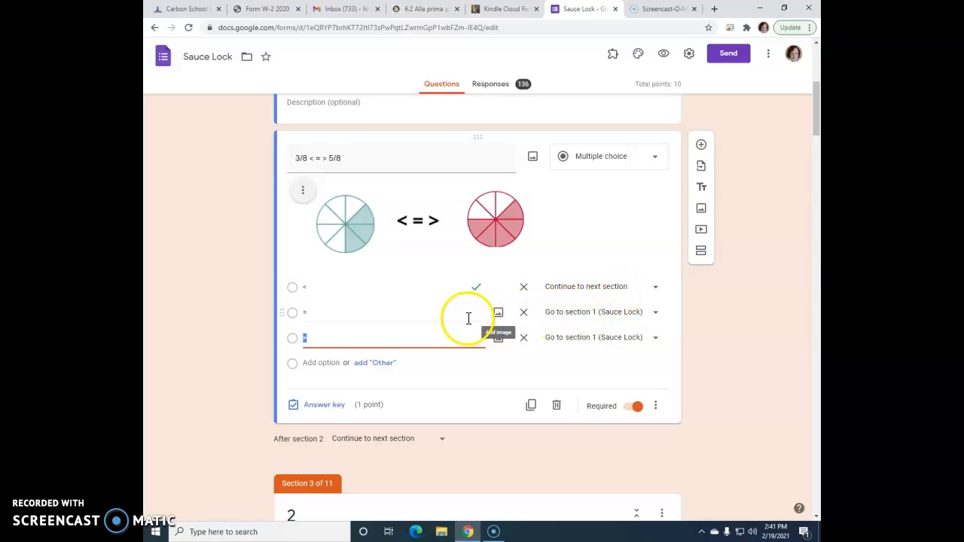
click(325, 312)
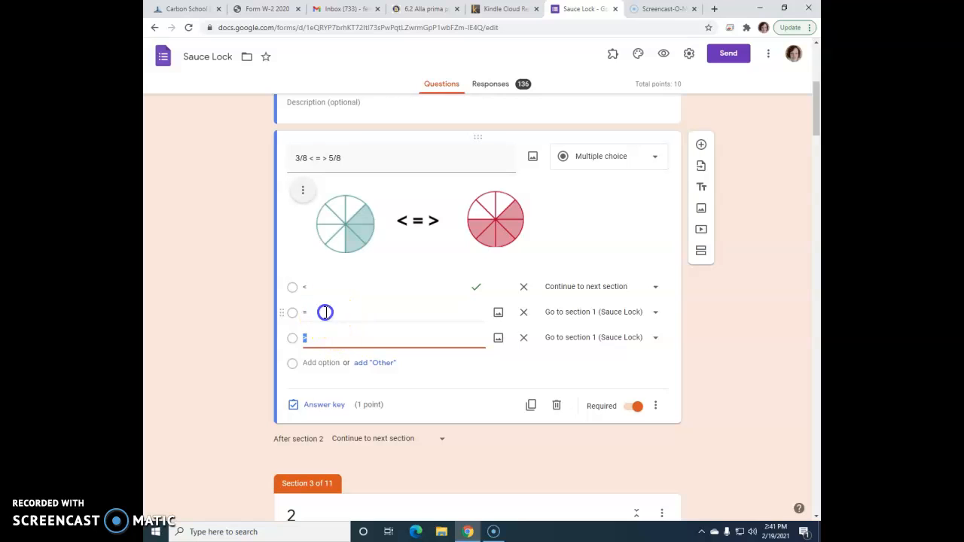
click(328, 337)
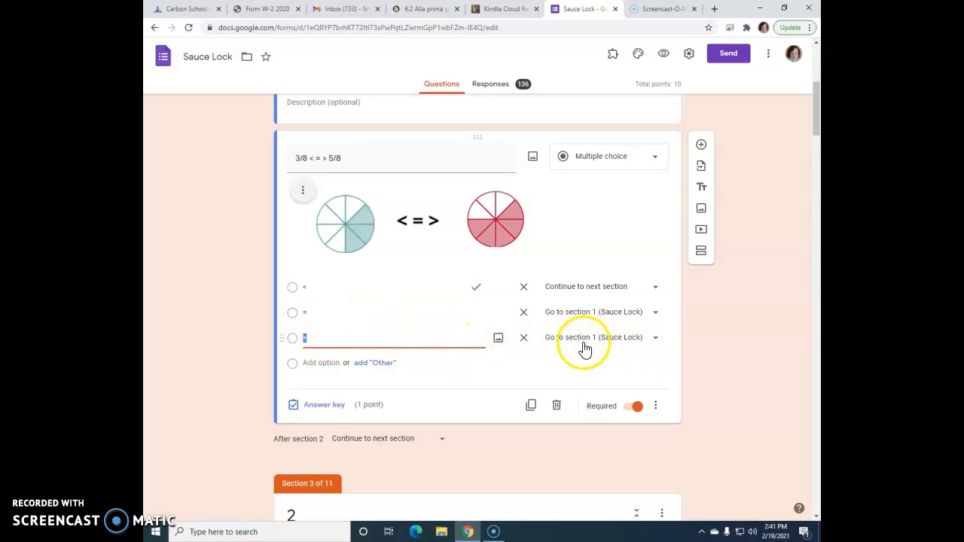
scroll(657, 276, up, 2)
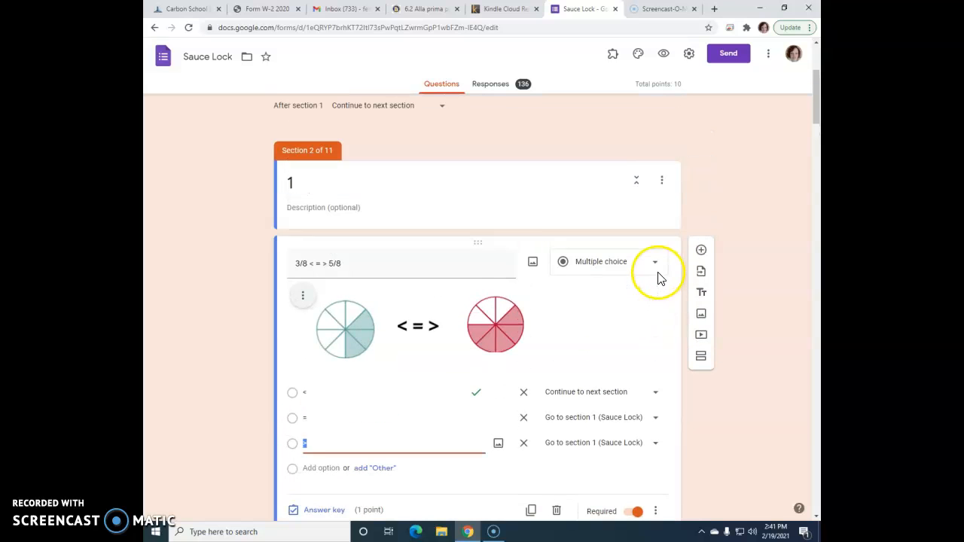
click(656, 422)
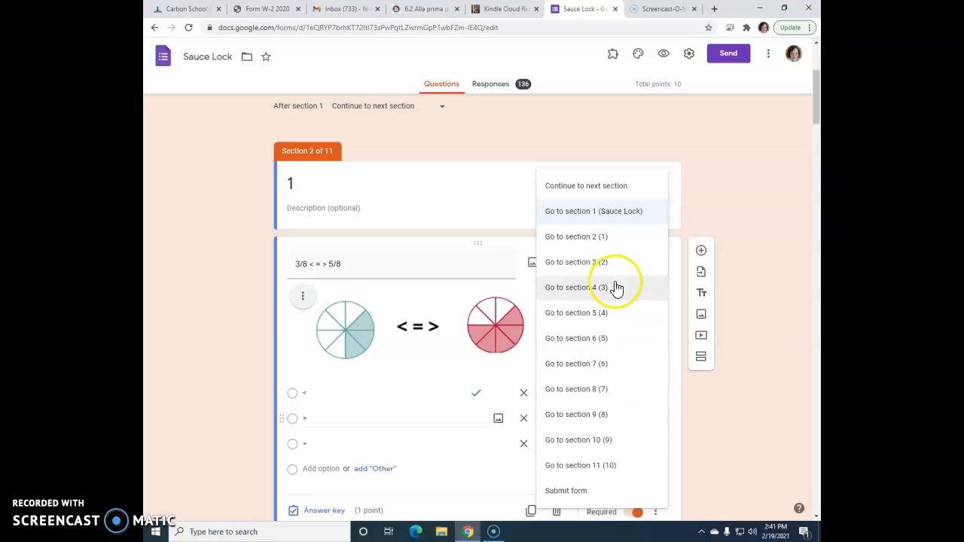
click(584, 238)
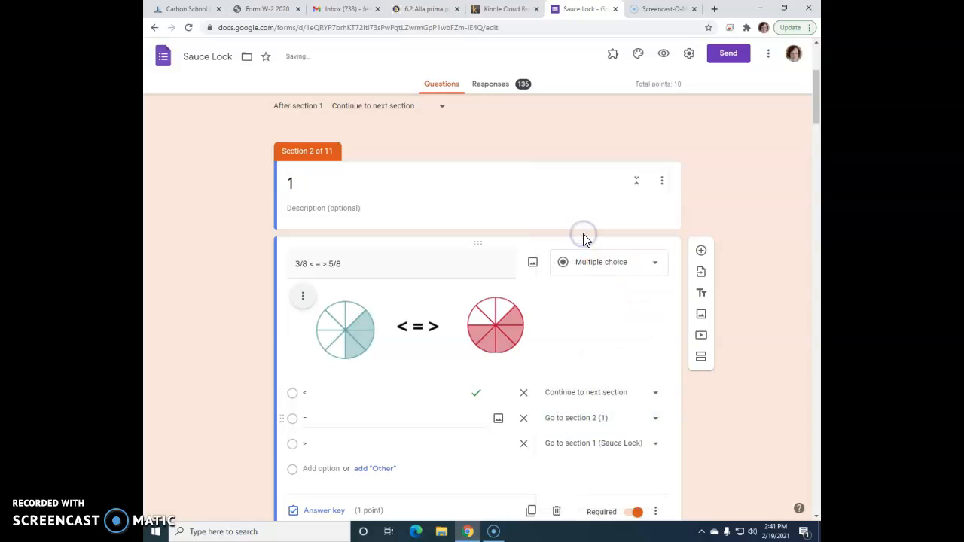
click(658, 444)
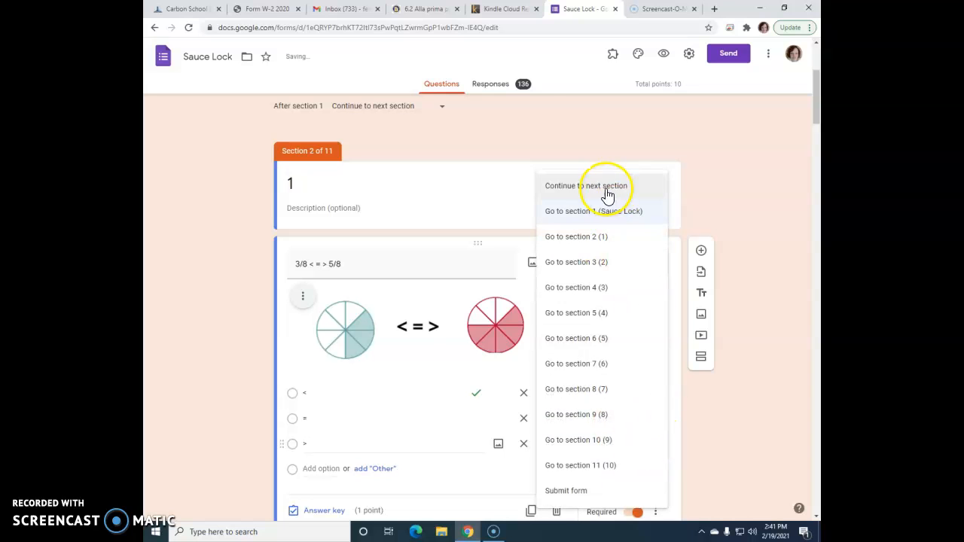
click(599, 239)
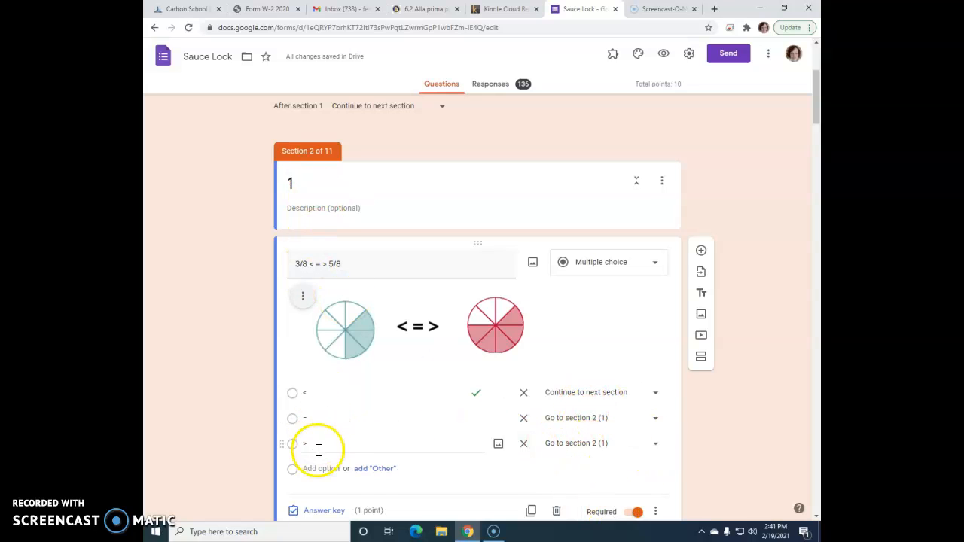
Examine where each answer of the 2/8 < = > 1/8 question in section "2" sends respondents
scroll(655, 476, down, 2)
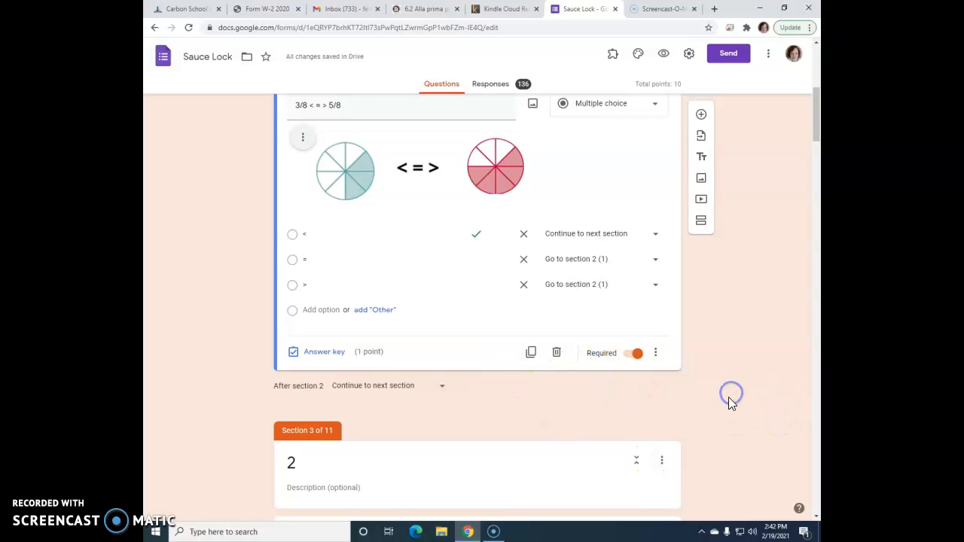
scroll(684, 379, down, 2)
scroll(636, 421, down, 3)
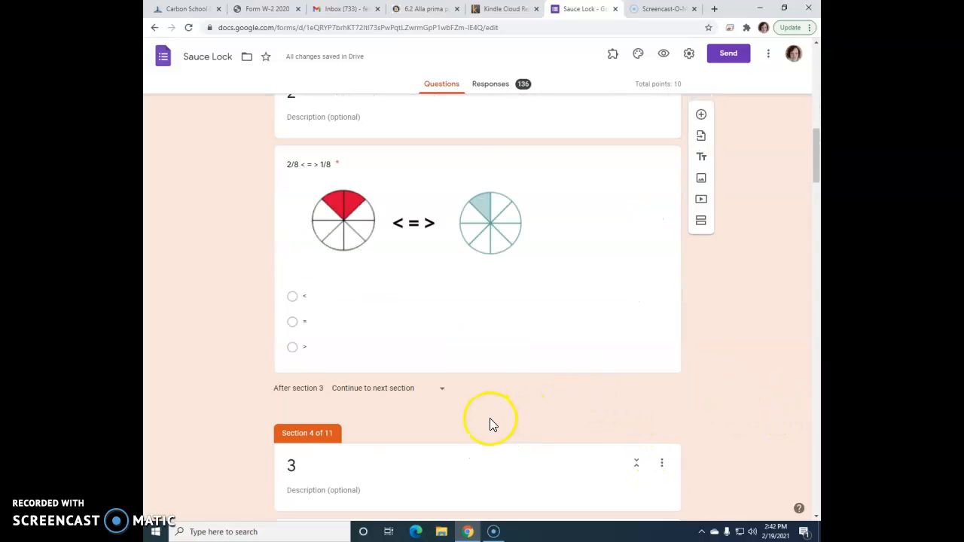
click(515, 297)
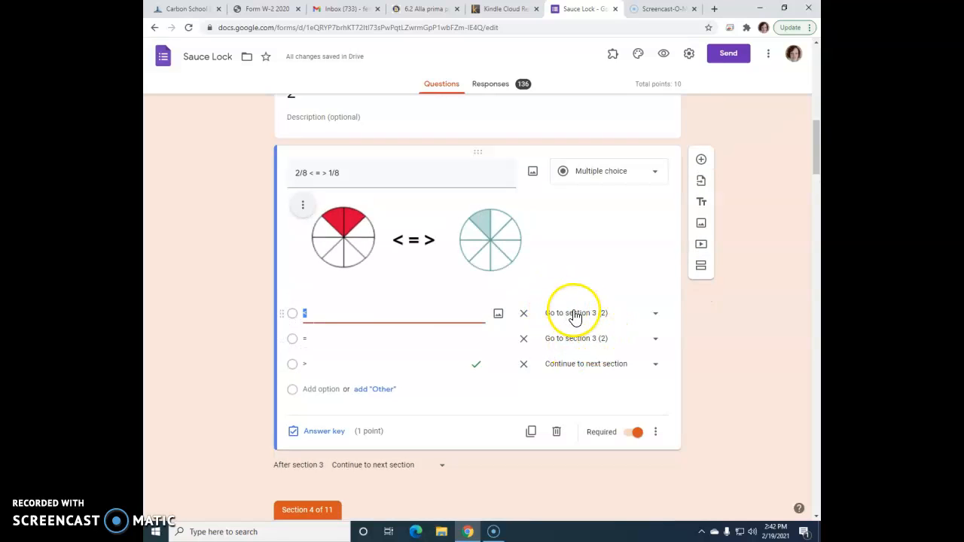
scroll(609, 283, up, 1)
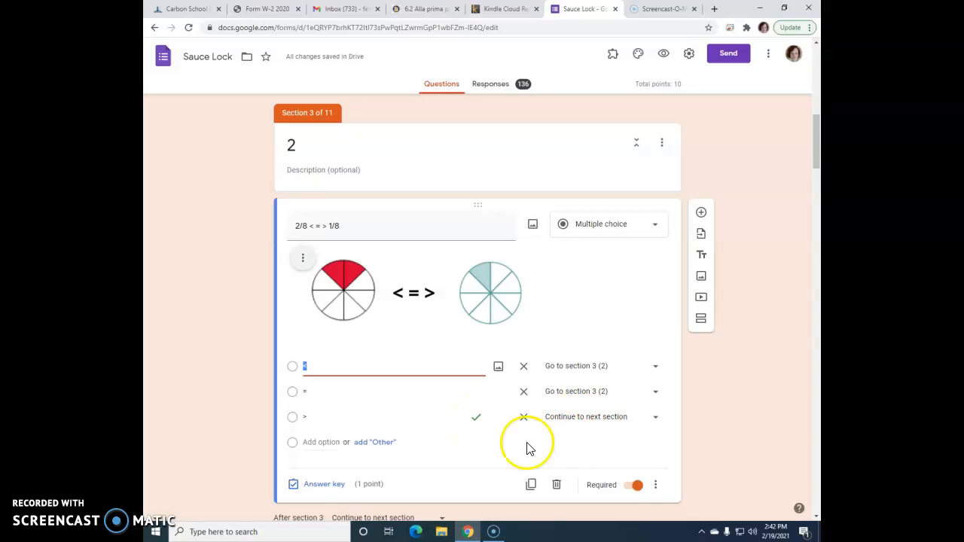
scroll(494, 447, down, 2)
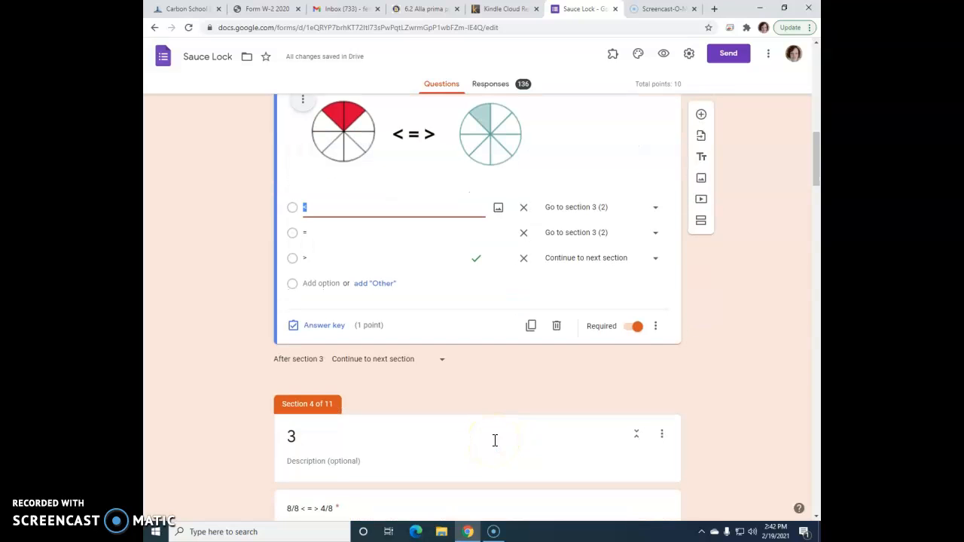
scroll(495, 443, down, 2)
Preview the Sauce Lock form and test question 1 with the wrong answer "=" before submitting the correct answer "<"
scroll(497, 446, up, 10)
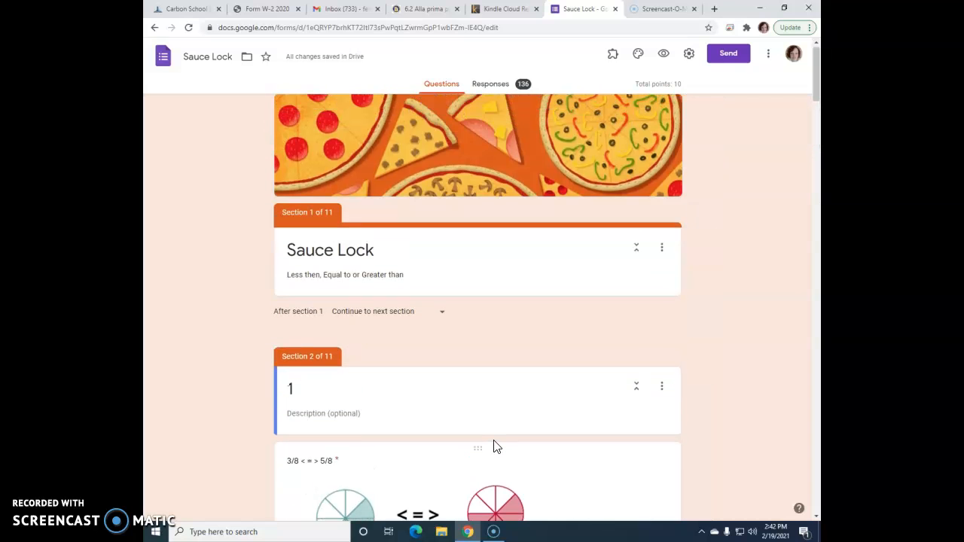
click(662, 55)
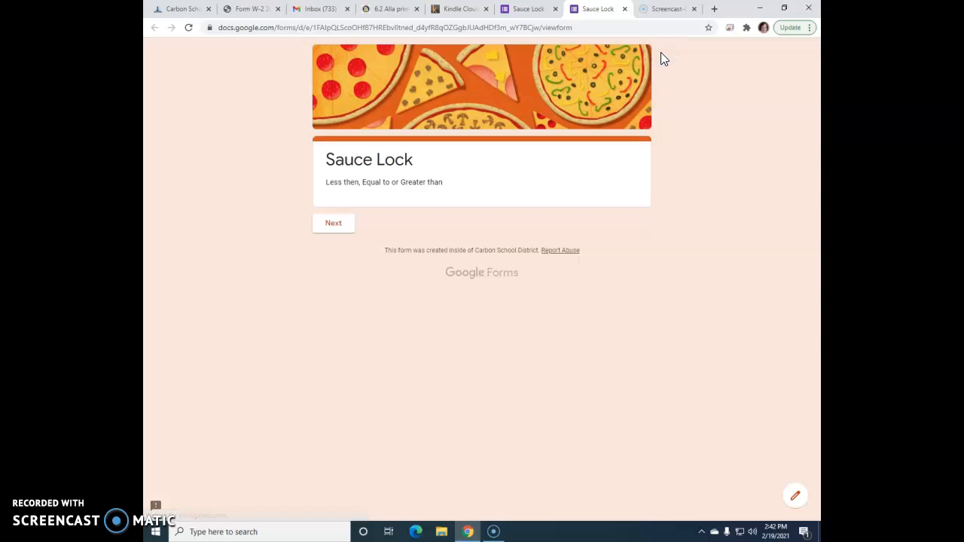
click(340, 235)
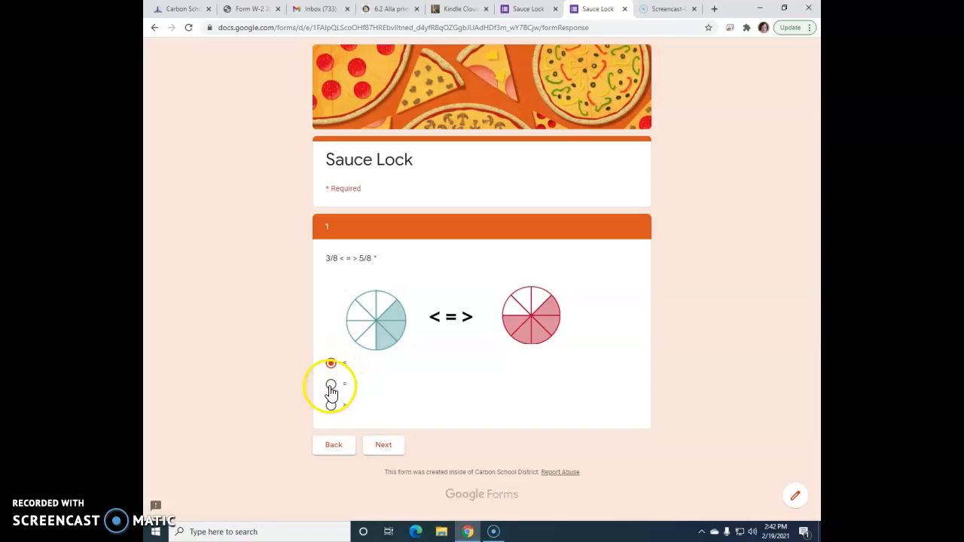
click(376, 452)
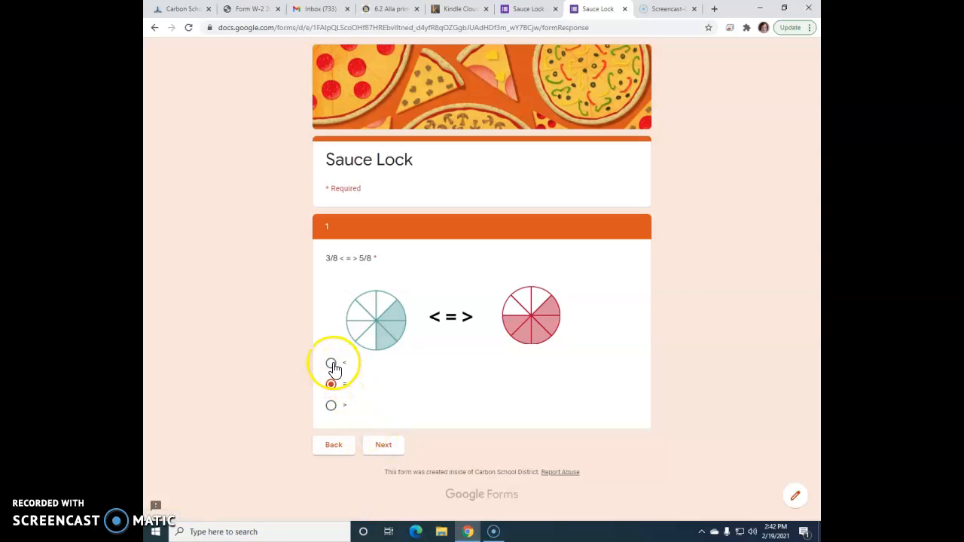
click(383, 446)
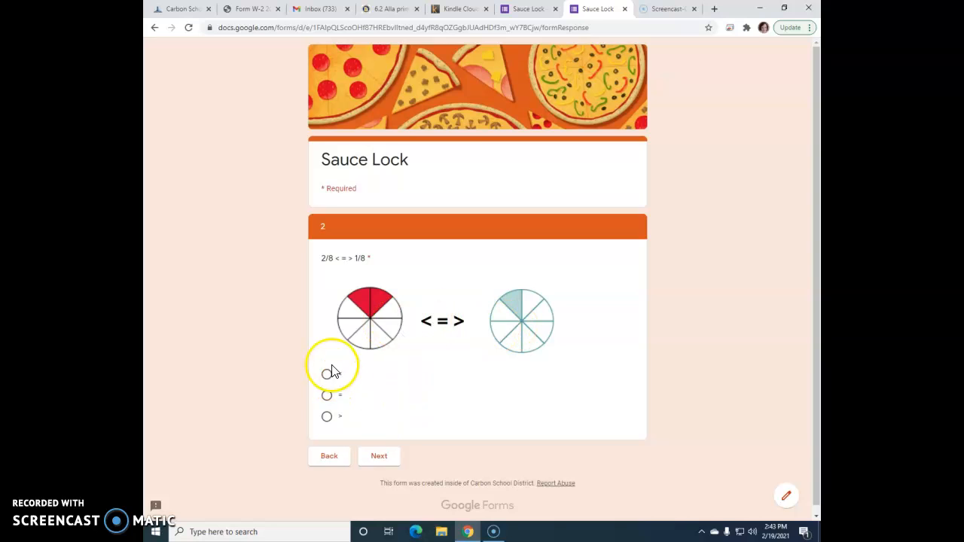
Answer questions 2 and 3 of the preview with ">", advancing after each one
click(327, 419)
click(372, 457)
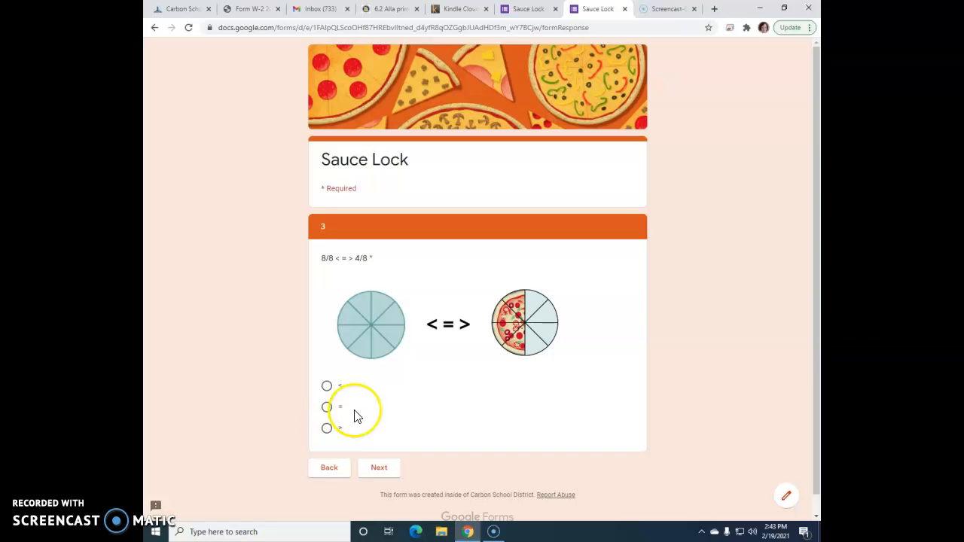
click(327, 428)
click(372, 465)
Test question 4 of the preview with the wrong answer "=", and advance with the correct answer
click(327, 395)
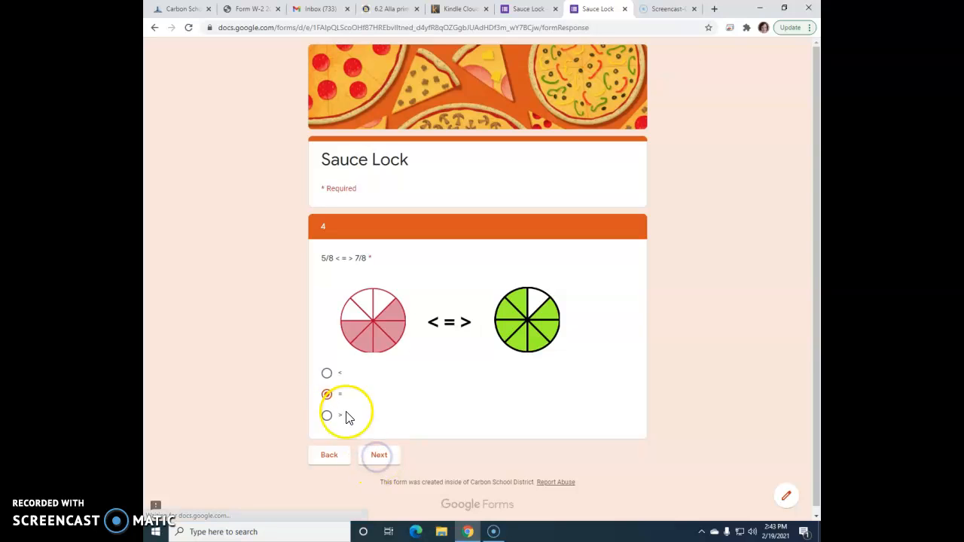
click(367, 455)
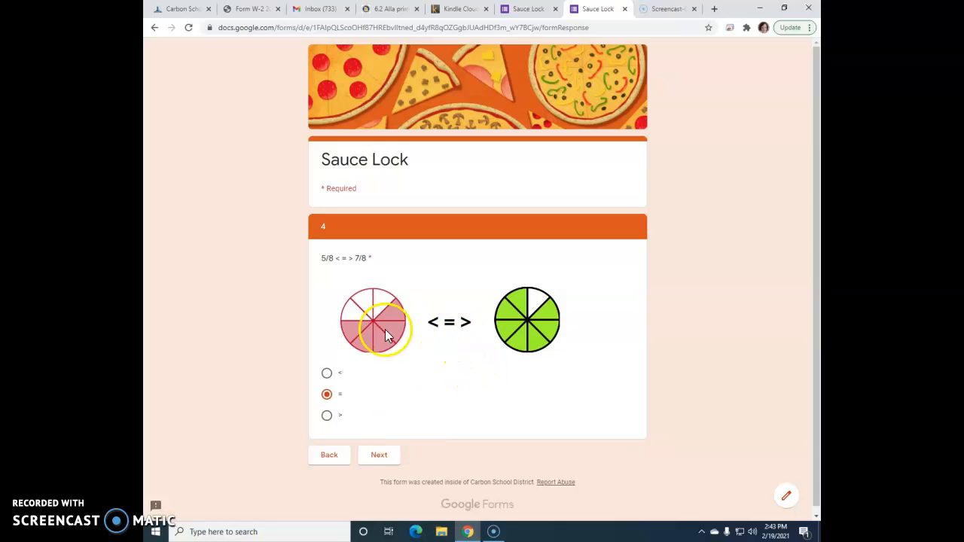
click(381, 457)
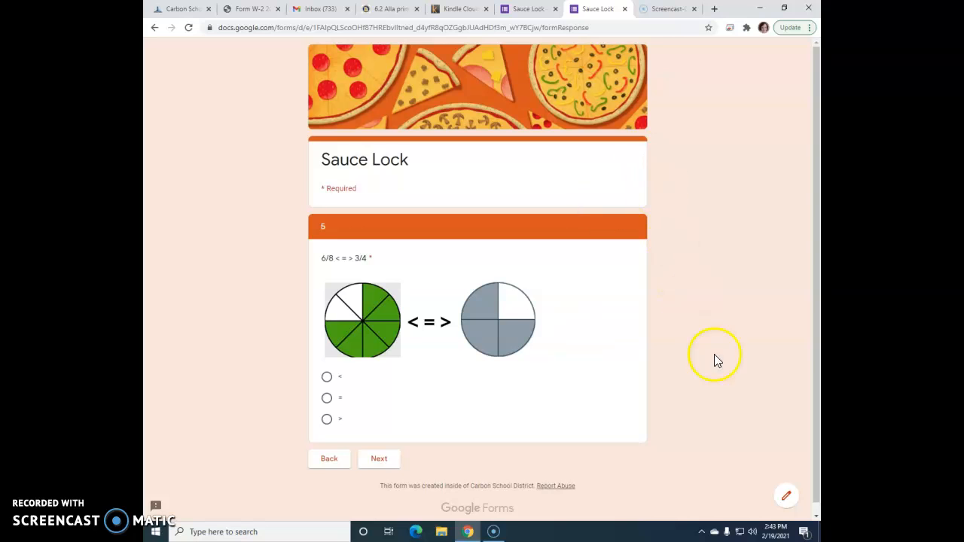
Leave the preview for the Sauce Lock form's editor and go back to the Forms home page
click(783, 497)
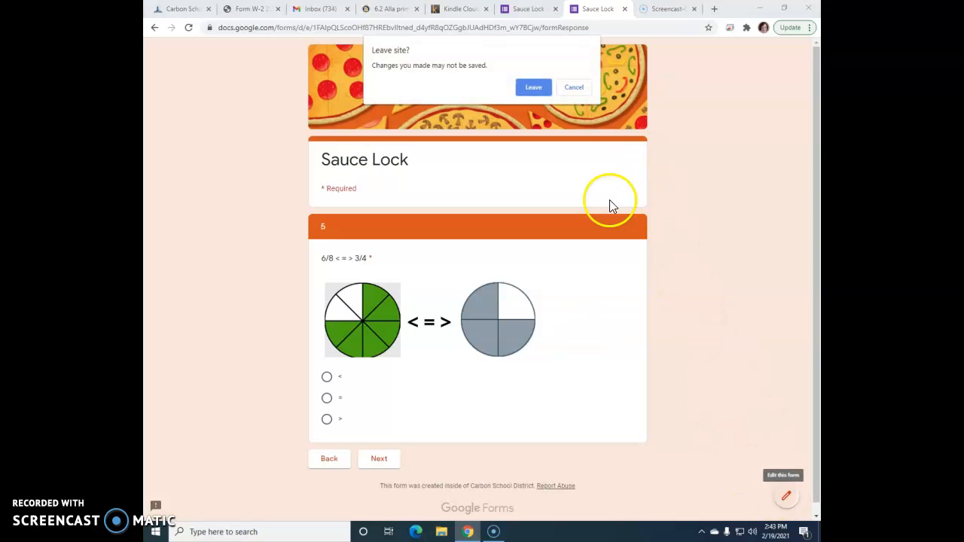
click(532, 87)
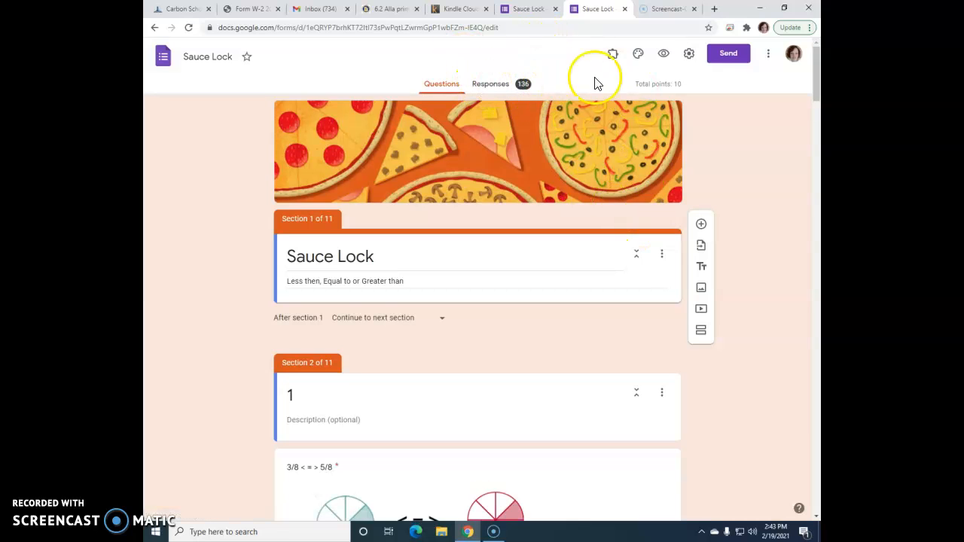
click(163, 57)
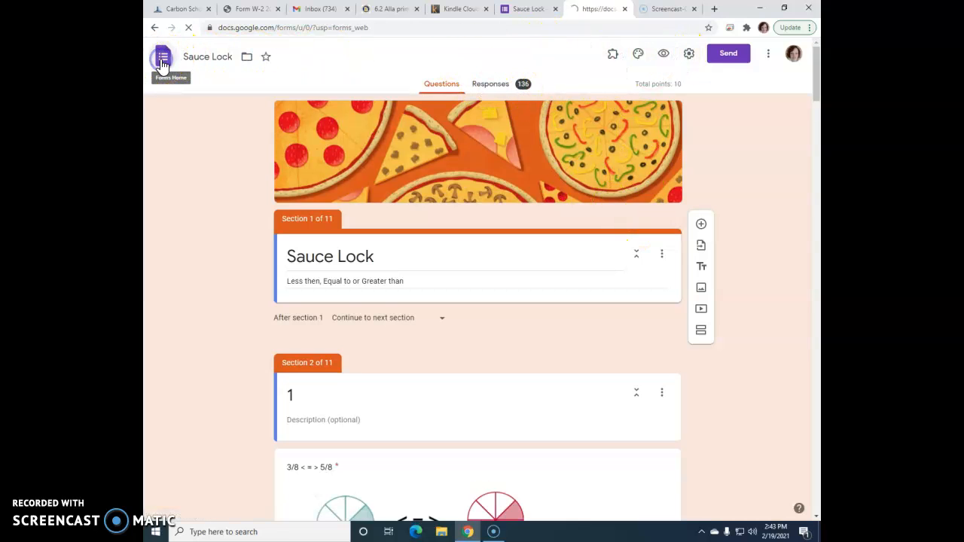